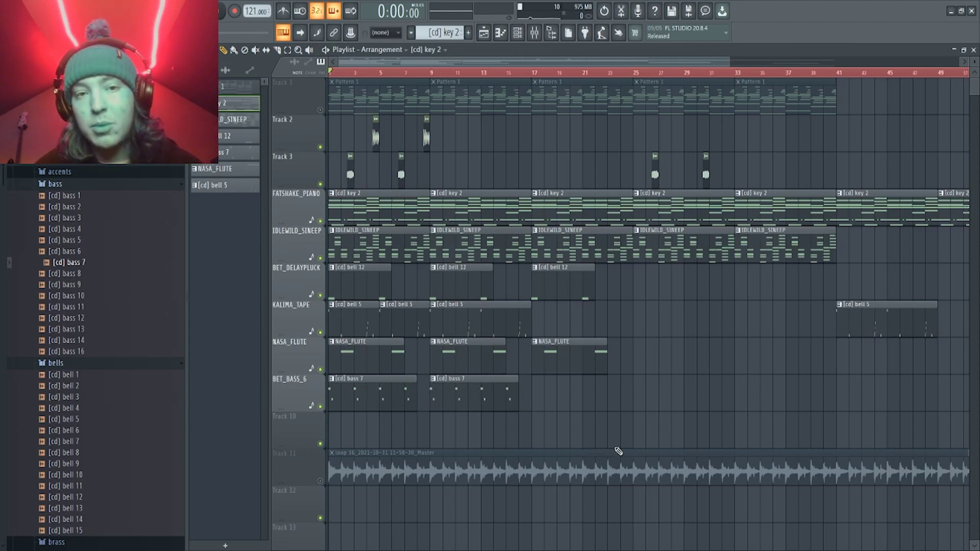
- Solo the master loop recording on Track 11 and play it back from the start, stopping after the listen
right_click(321, 482)
key(space)
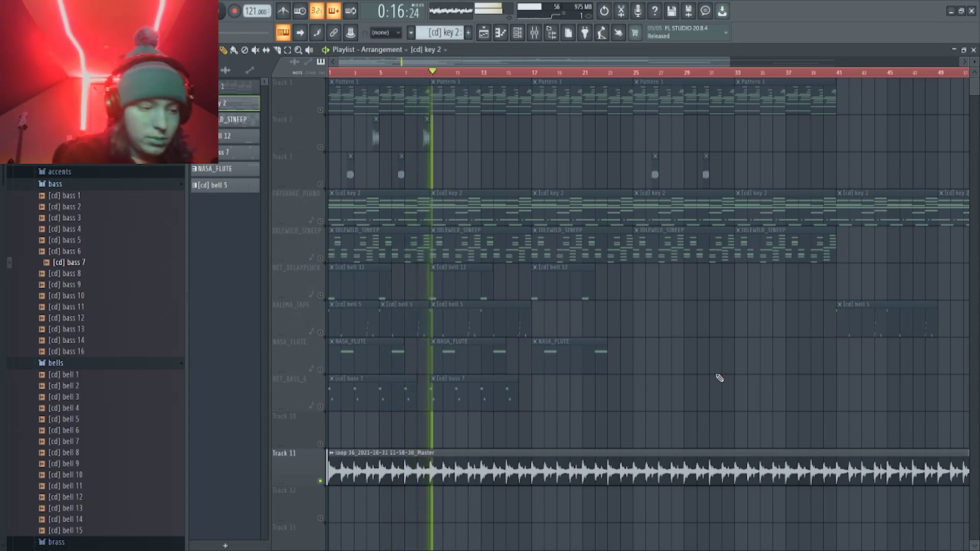
key(space)
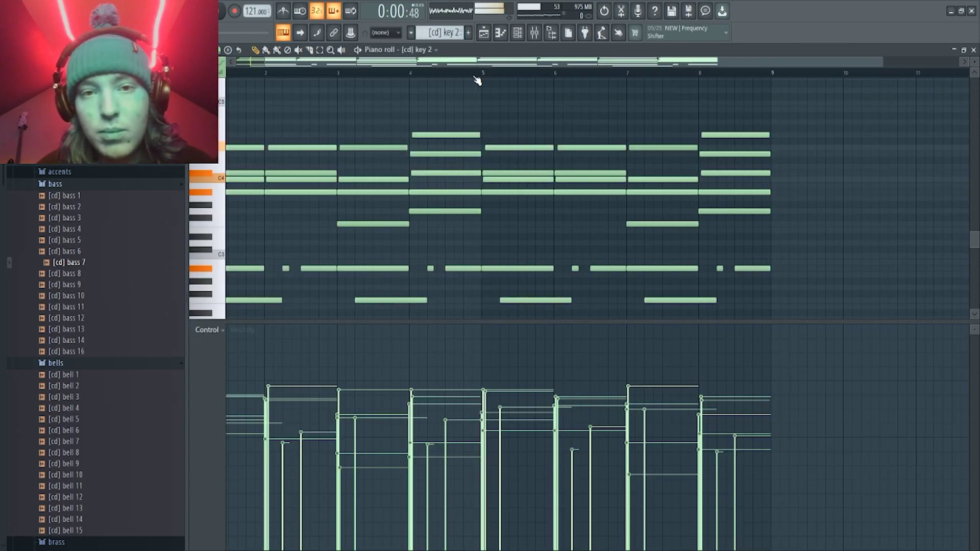
- Play the soloed FATSHAKE_PIANO track and review the [cd] key 2 pattern's notes in the piano roll, stopping playback at the end
key(F6)
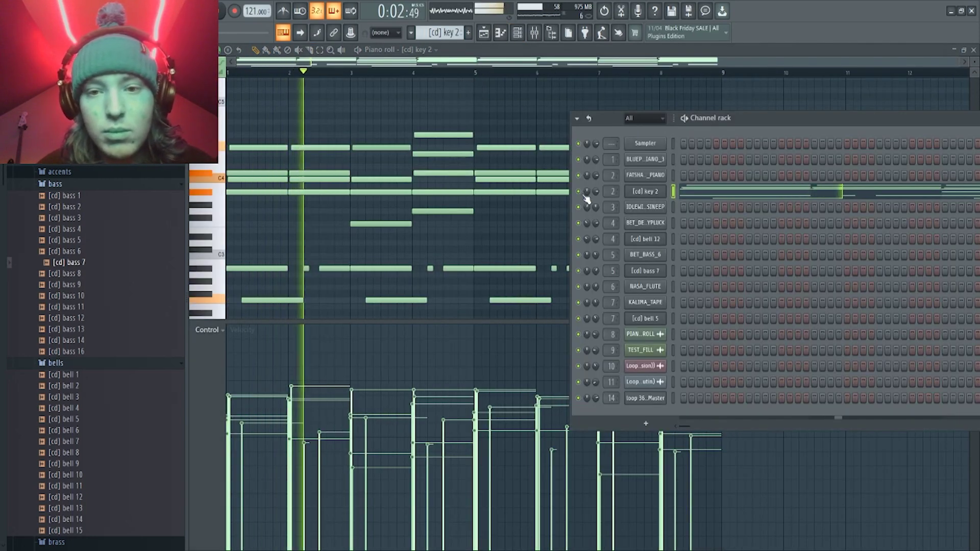
key(F5)
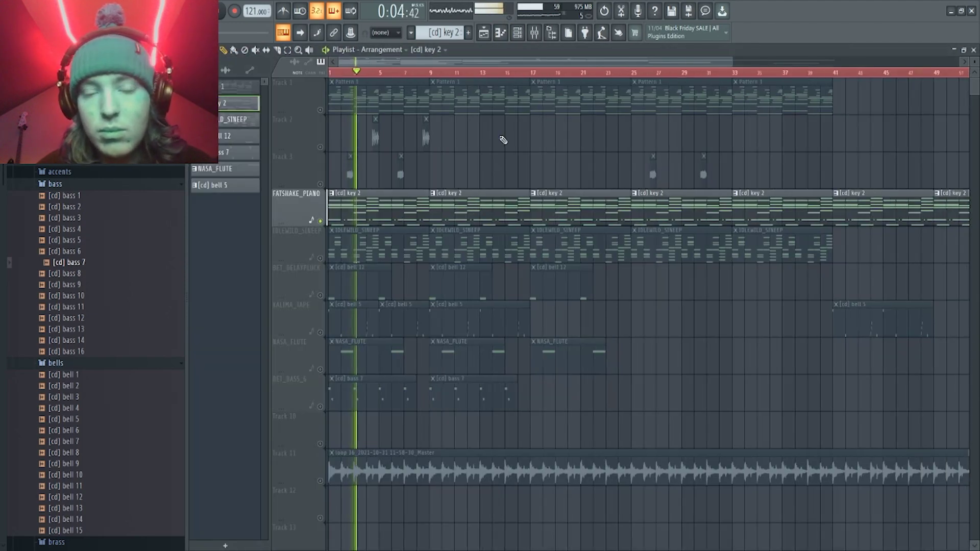
key(F7)
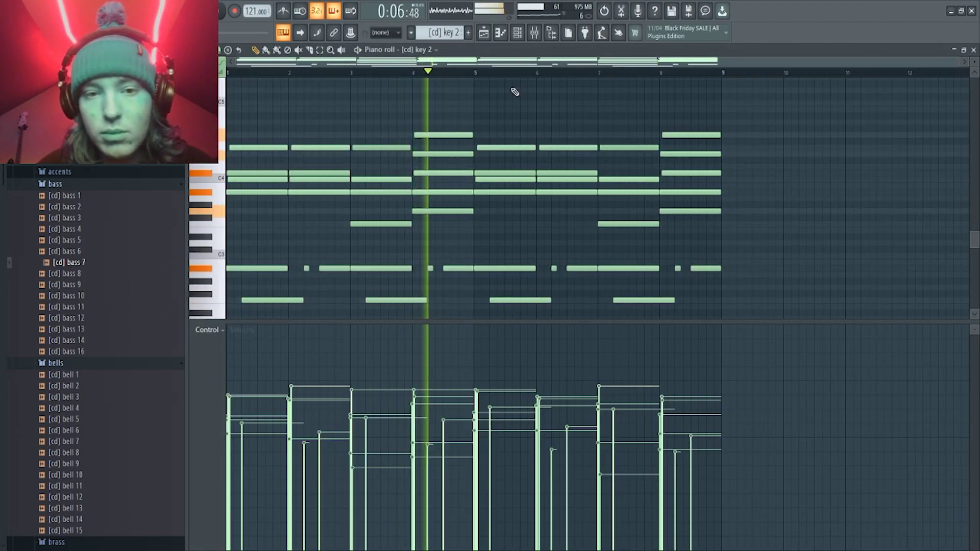
ctrl+right_click(515, 92)
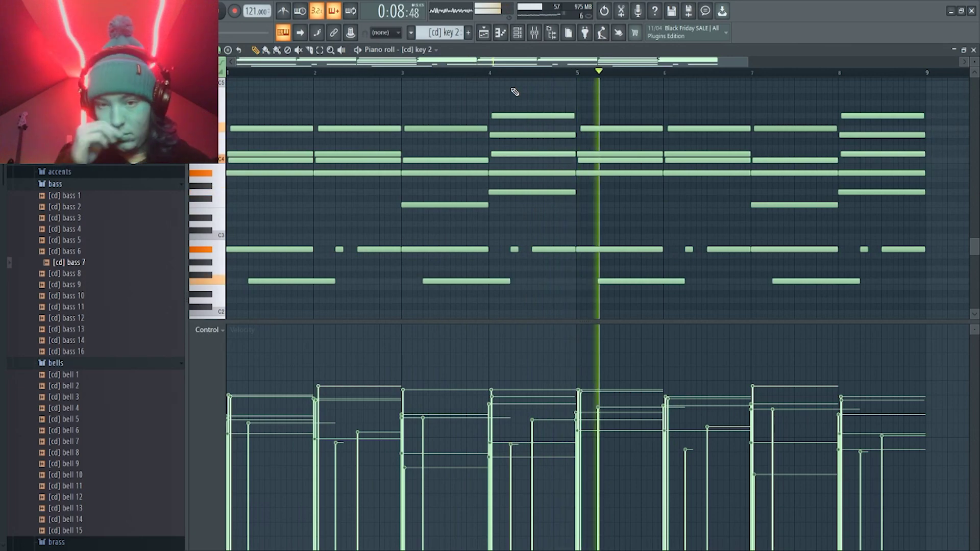
key(space)
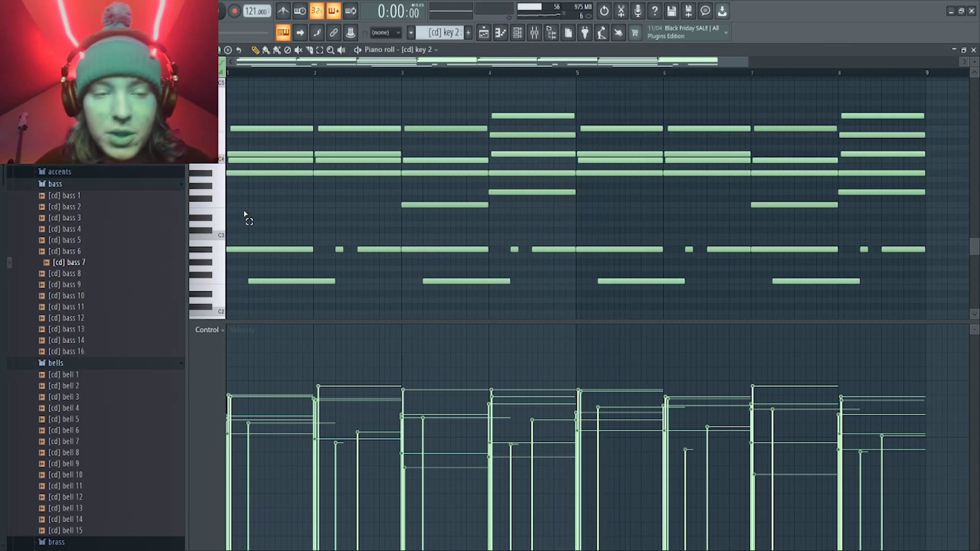
- Examine the first chord of the [cd] key 2 pattern closely by selecting its stacked middle notes around C4
scroll(183, 217, up, 10)
scroll(213, 216, up, 5)
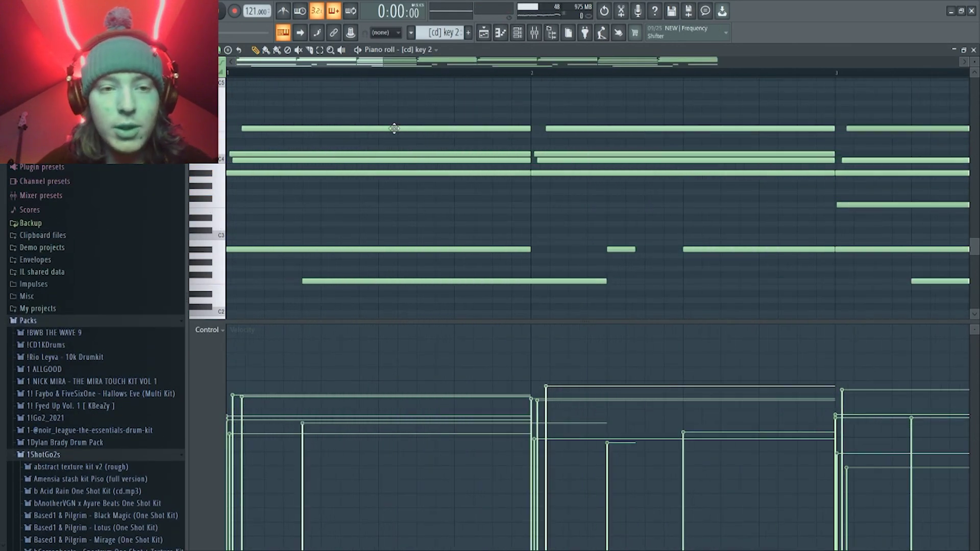
scroll(243, 173, up, 2)
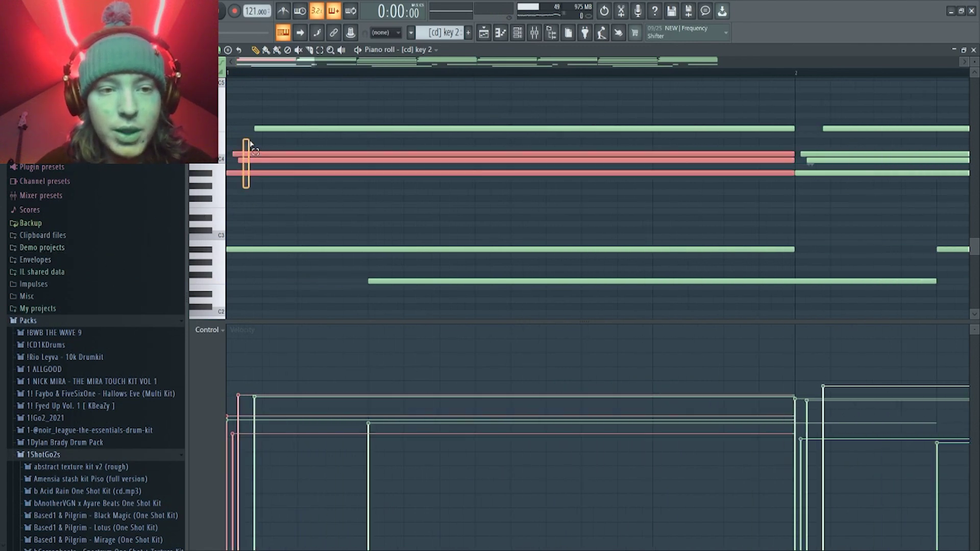
scroll(290, 162, down, 4)
ctrl+click(291, 163)
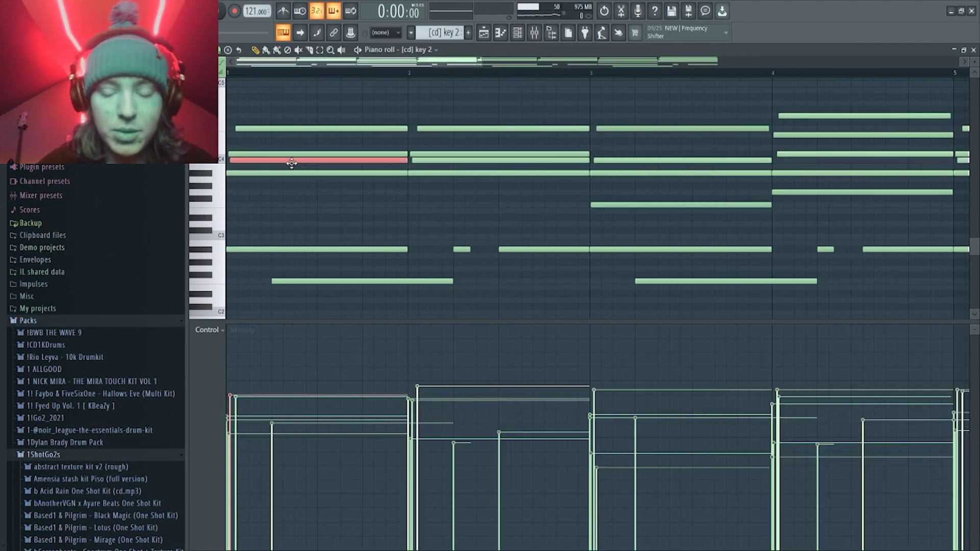
- Try the first chord's F4 note one octave lower, move it back up an octave and clear the selection
key(ctrl+Up)
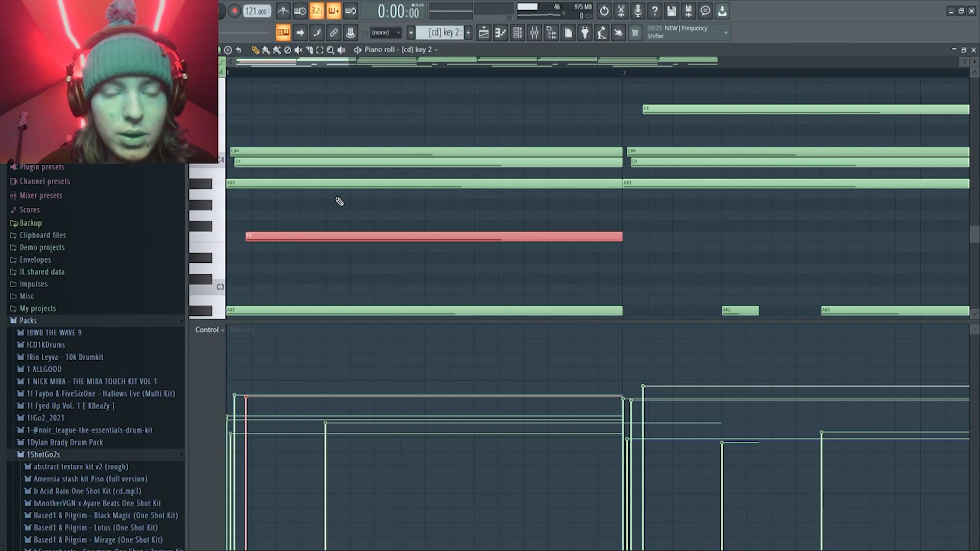
scroll(331, 210, down, 3)
key(ctrl+Up)
ctrl+click(332, 212)
scroll(332, 212, down, 4)
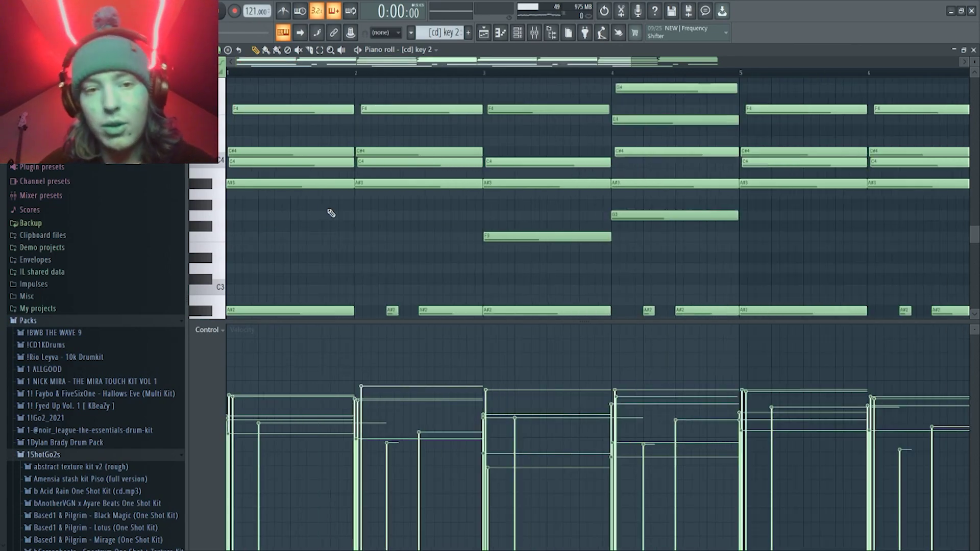
- Examine the staggered note starts in the opening chords, selecting all notes of the pattern and clearing the selection
scroll(209, 210, up, 5)
scroll(208, 209, up, 2)
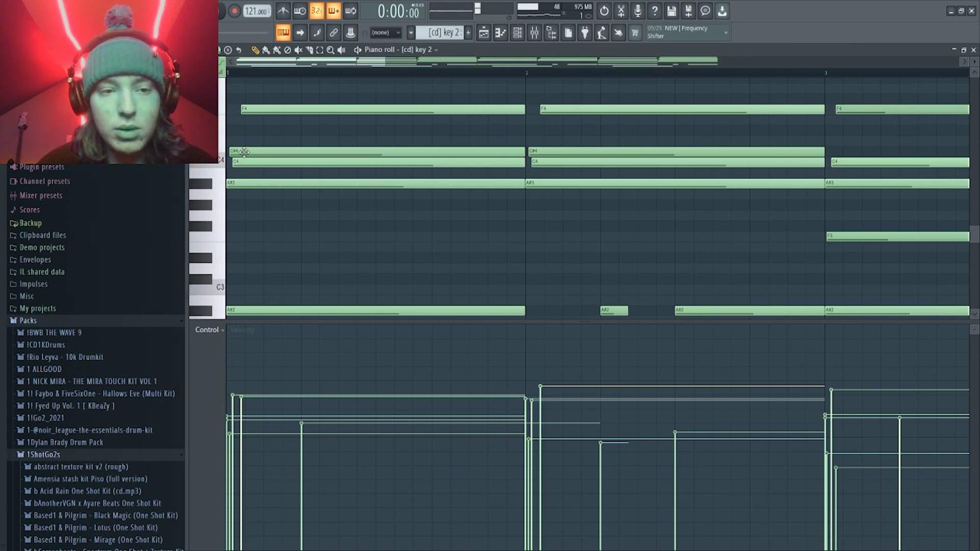
scroll(260, 109, down, 2)
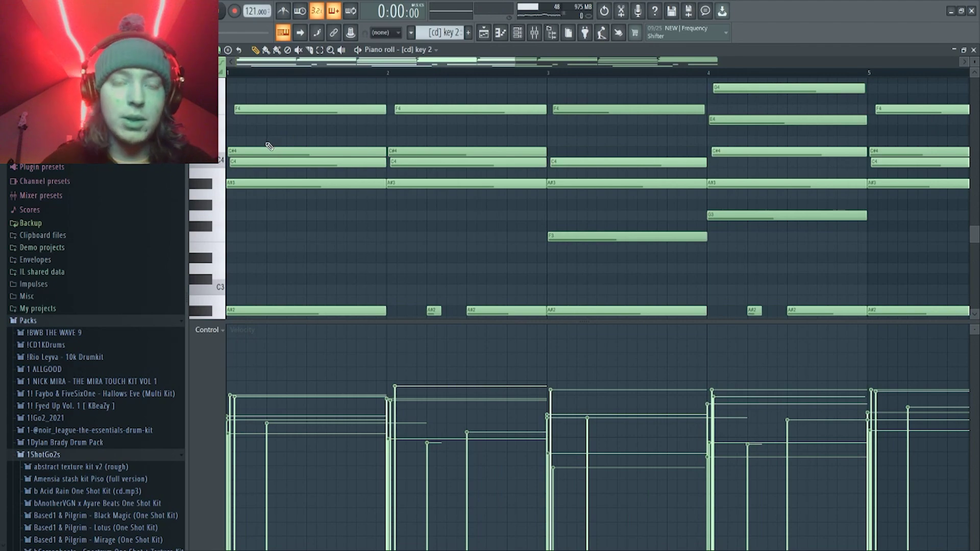
scroll(245, 176, up, 3)
scroll(229, 177, down, 2)
key(ctrl+a)
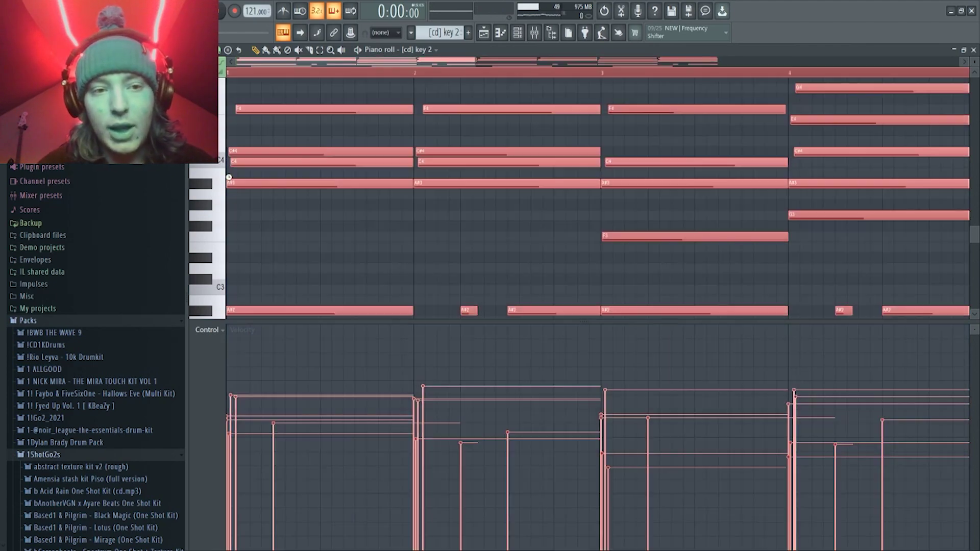
key(ctrl+d)
key(ctrl+a)
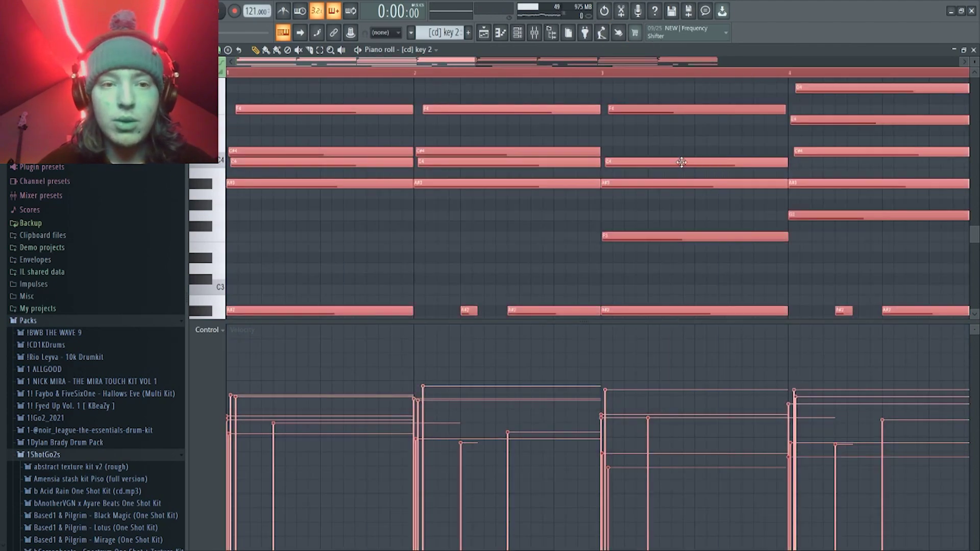
key(ctrl+d)
click(930, 76)
scroll(442, 201, down, 3)
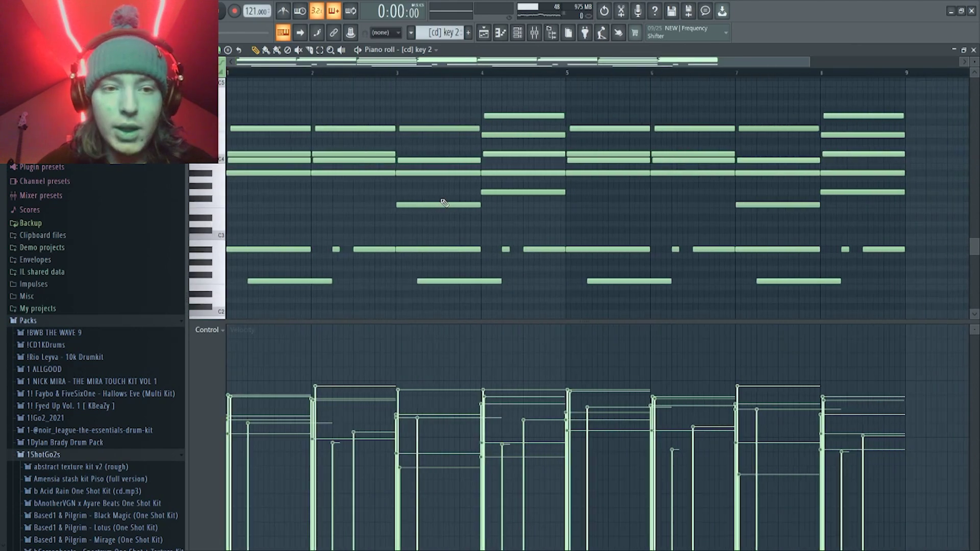
- Highlight all bass notes below C3 across the pattern, narrow the selection to the A#2 row, and clear it
scroll(226, 275, up, 2)
scroll(209, 268, down, 2)
drag(208, 250, 201, 304)
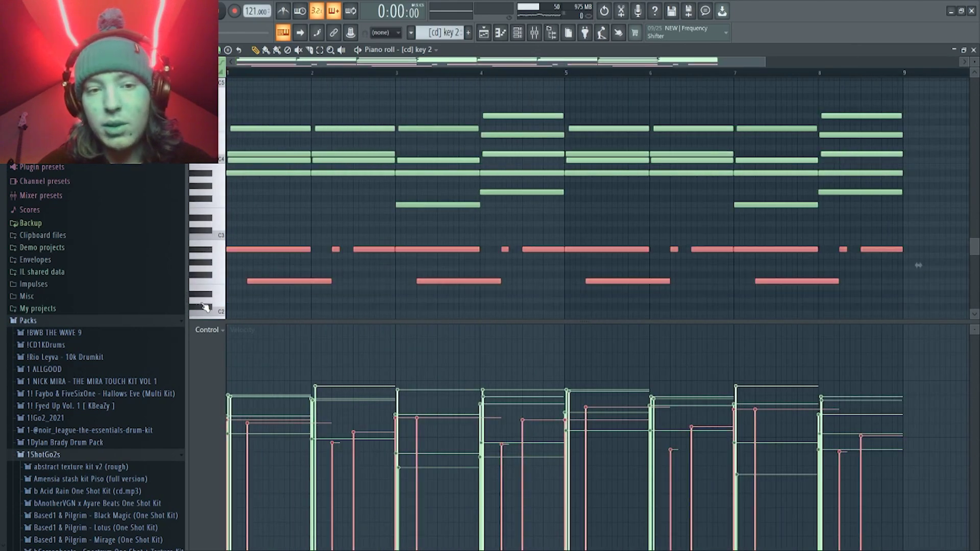
scroll(287, 197, down, 1)
scroll(203, 250, up, 2)
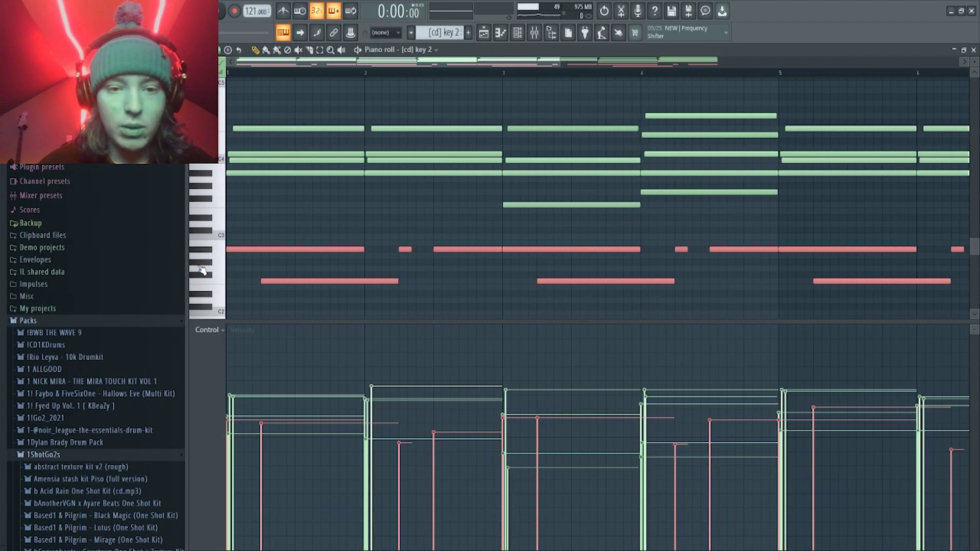
scroll(210, 275, down, 1)
drag(199, 244, 206, 278)
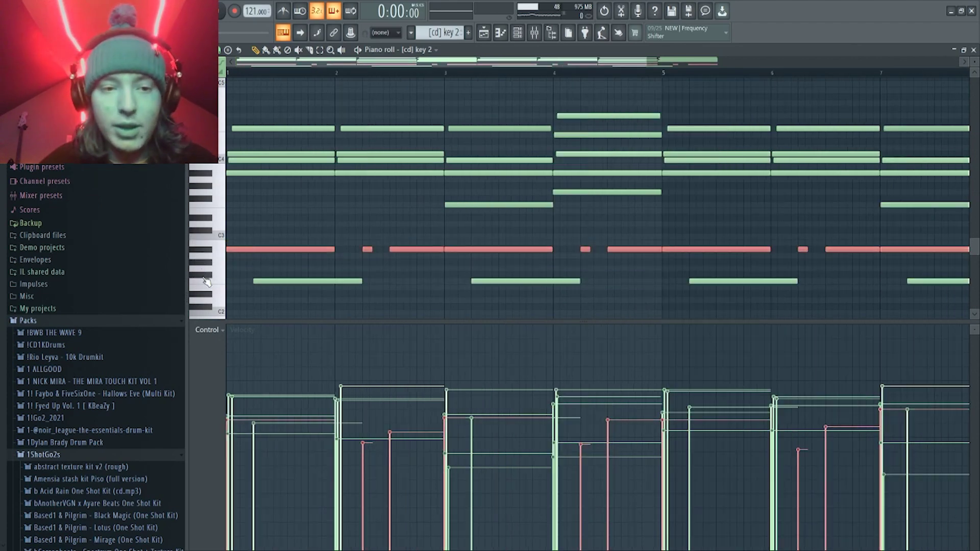
ctrl+click(321, 200)
scroll(311, 252, down, 2)
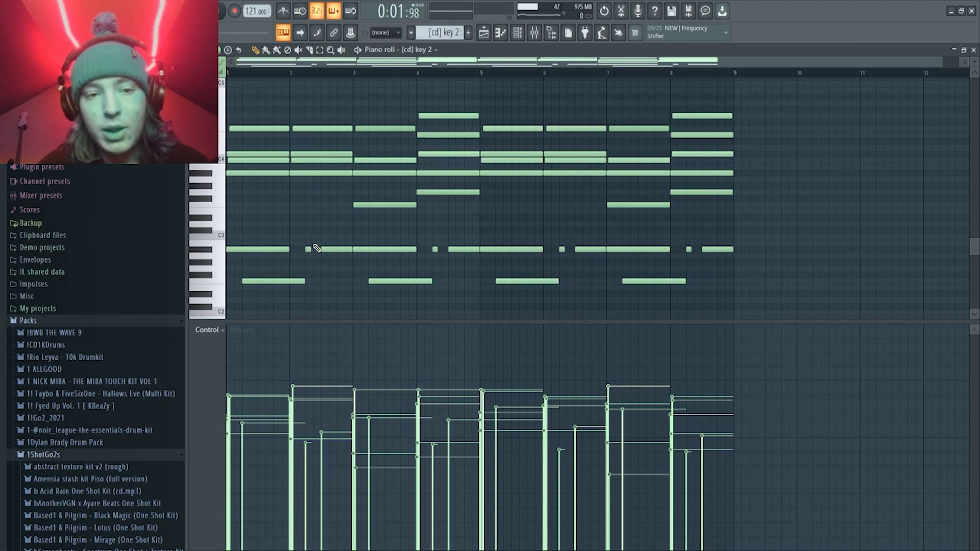
- Highlight the bass notes of the first two bars to inspect their rhythm, and clear the selection
drag(310, 242, 225, 209)
ctrl+click(332, 267)
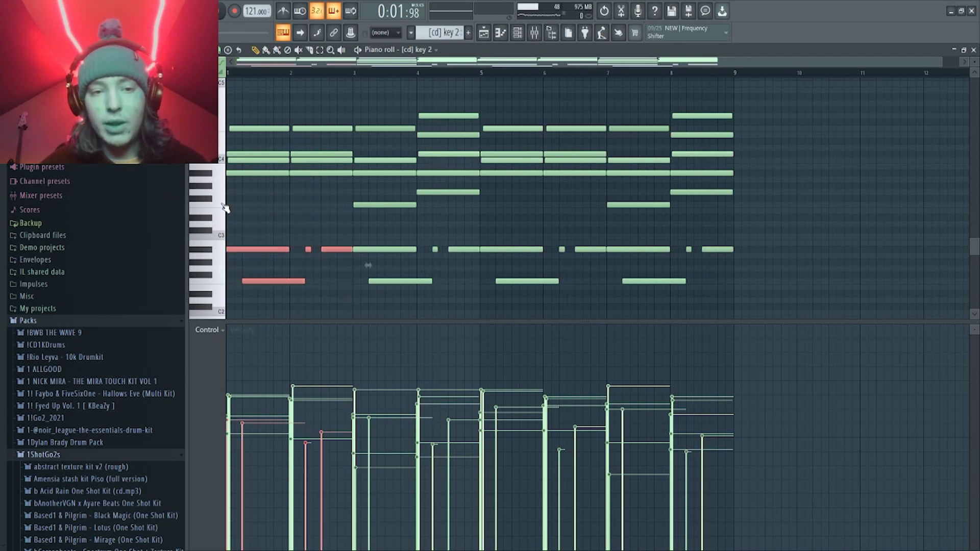
click(330, 215)
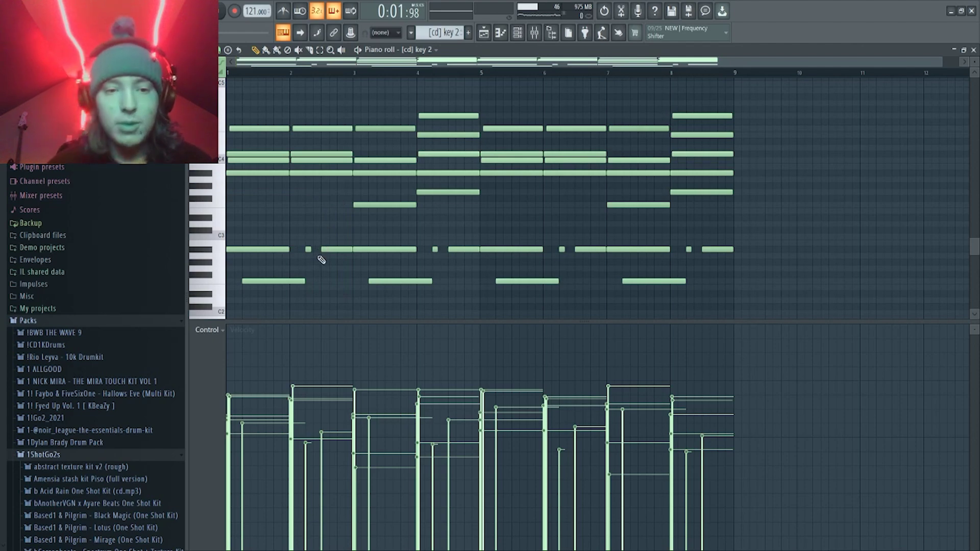
scroll(306, 265, up, 2)
drag(301, 241, 373, 273)
ctrl+click(366, 275)
scroll(329, 280, down, 2)
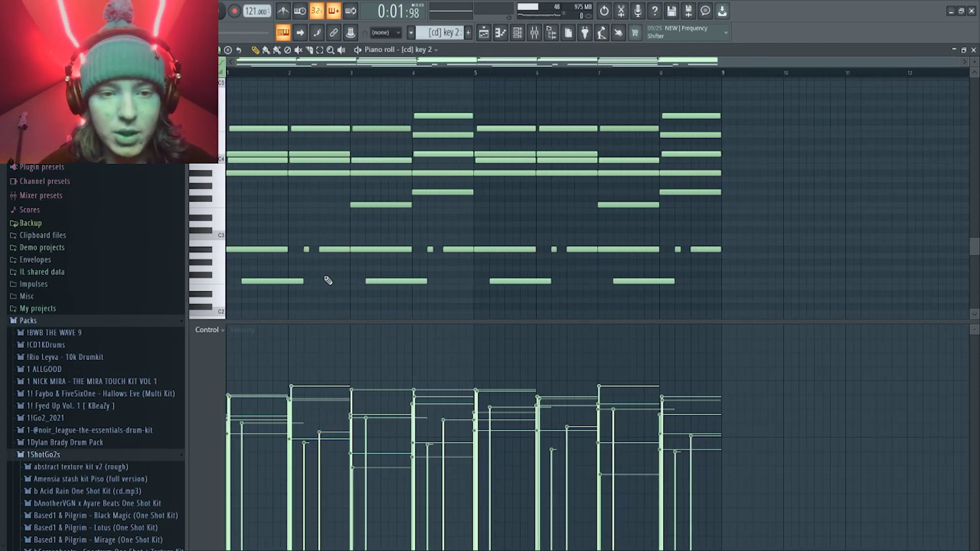
- Return playback to the start and box-select notes in the opening chords to inspect them, clearing the selection
click(252, 249)
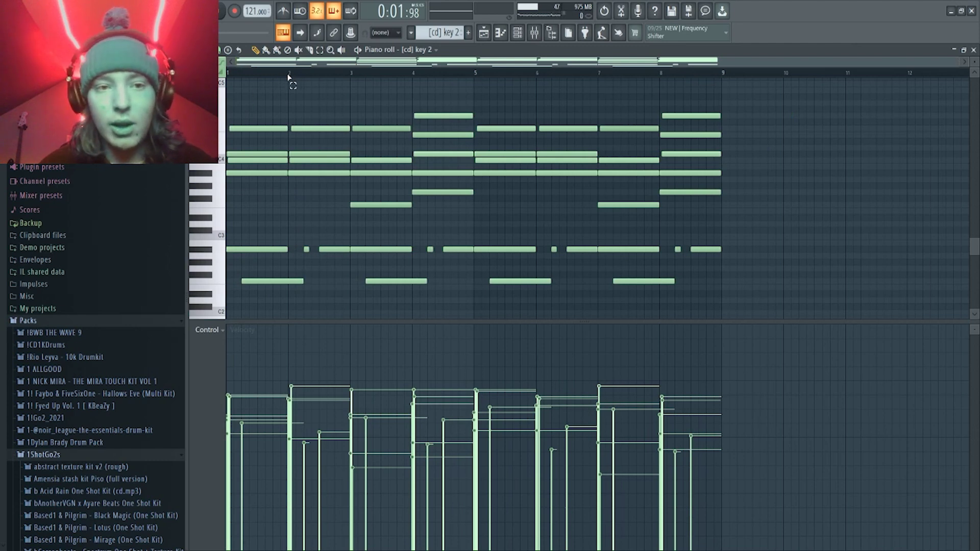
key(space)
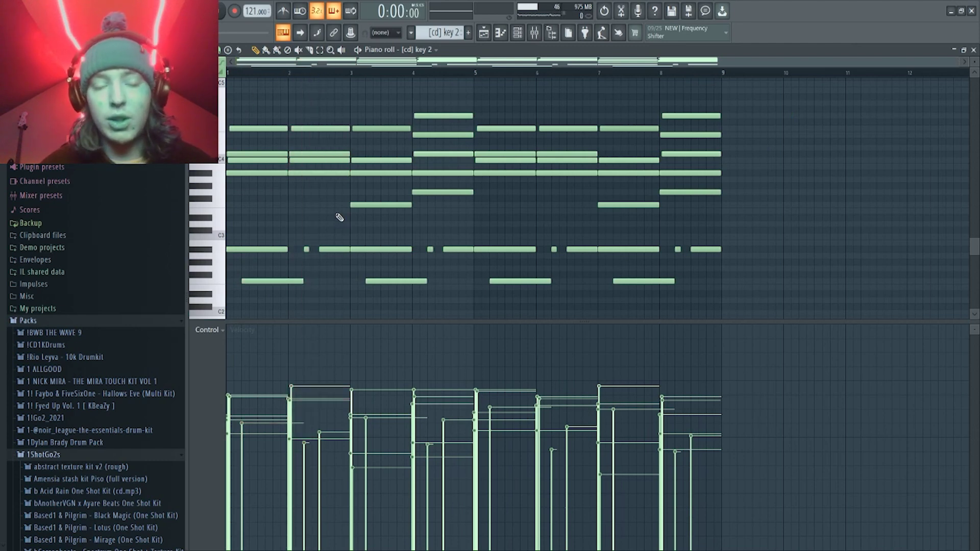
scroll(376, 140, up, 1)
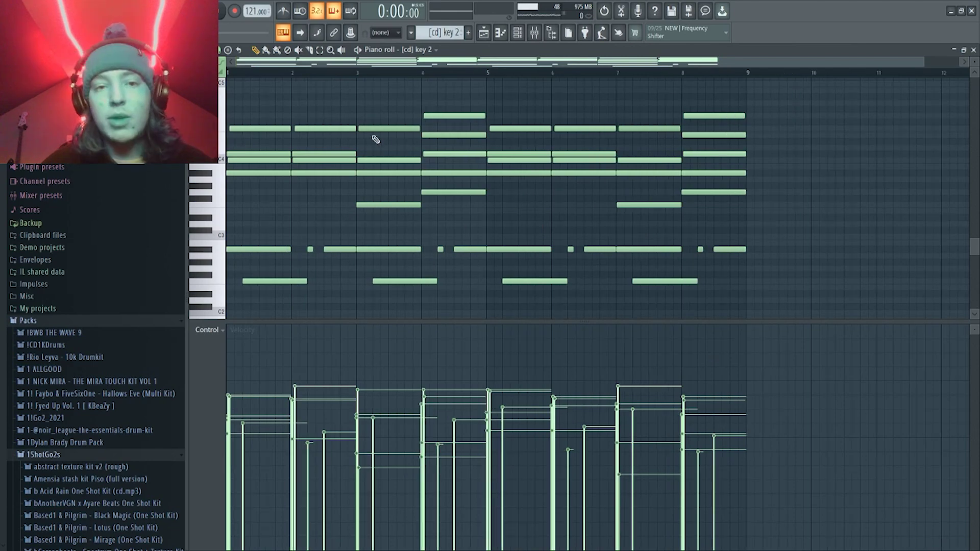
scroll(368, 146, up, 3)
drag(352, 114, 334, 241)
ctrl+click(359, 218)
scroll(357, 218, down, 3)
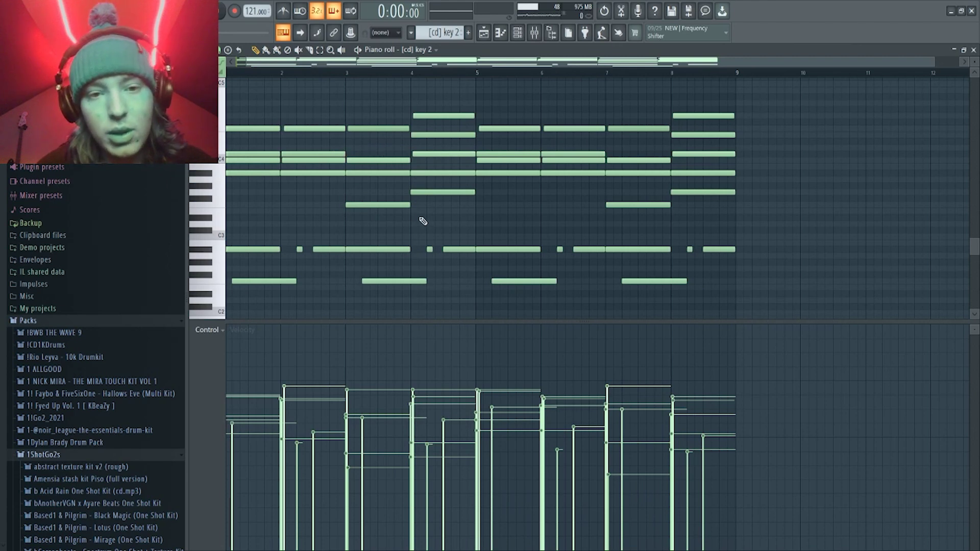
- Audition the rising low chord notes F3, G3 and A#3 in bars 3 to 5, highlight them together, and clear the selection
scroll(423, 220, up, 3)
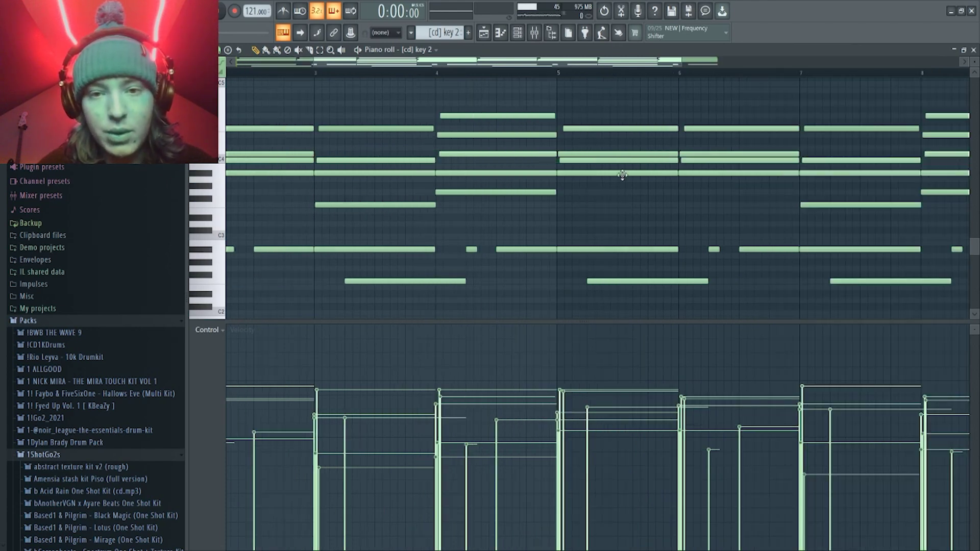
click(428, 205)
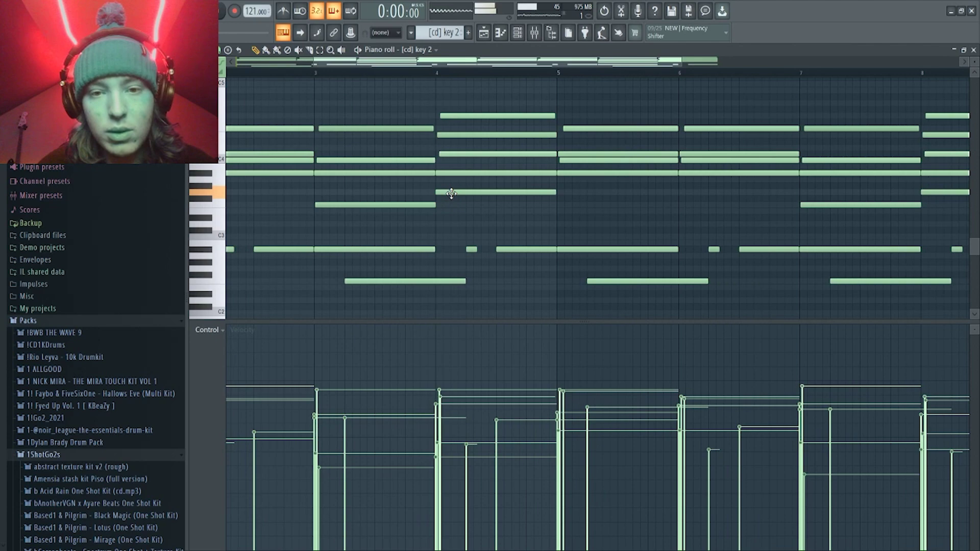
click(566, 173)
scroll(564, 213, down, 3)
ctrl+drag(401, 212, 456, 186)
ctrl+shift+click(494, 173)
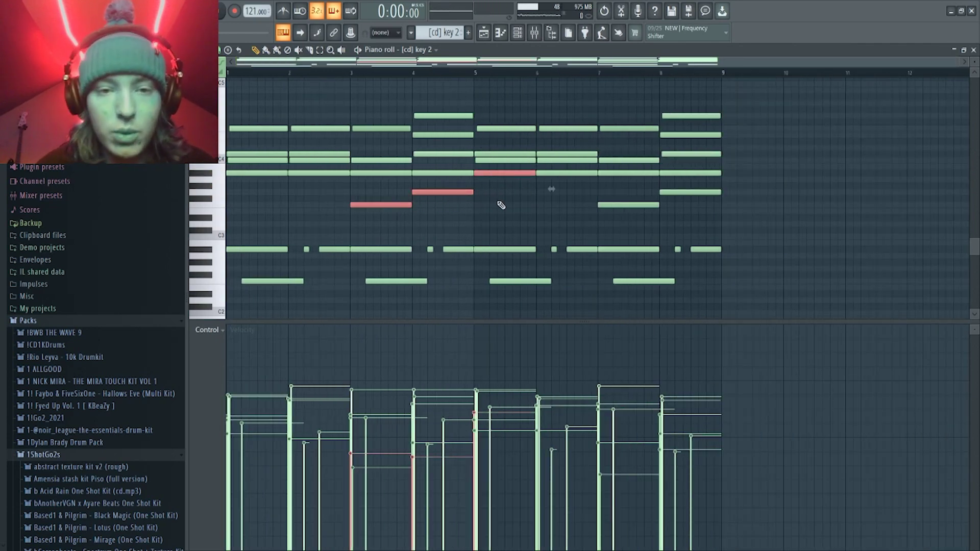
click(501, 206)
- Select the whole eight-bar [cd] key 2 chord pattern to review it, and clear the selection
scroll(385, 203, up, 2)
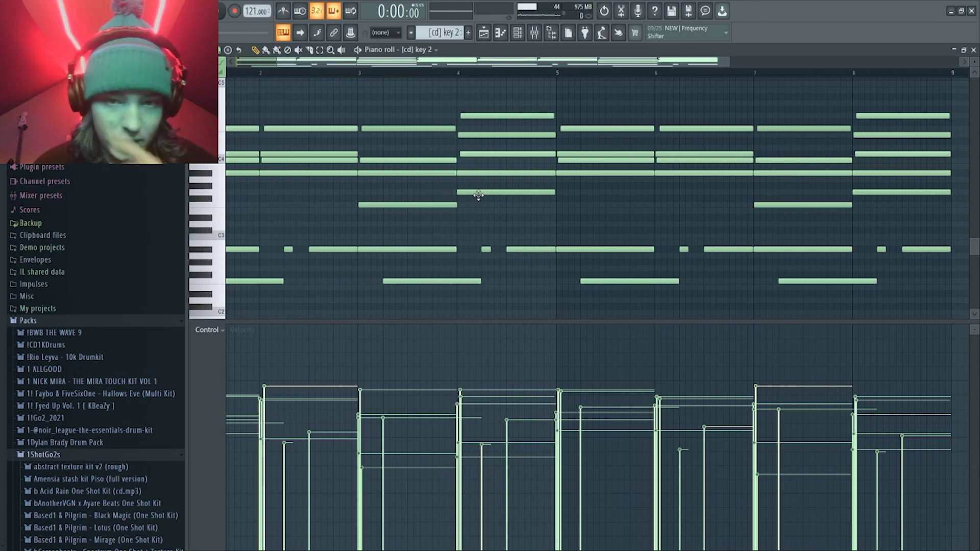
scroll(478, 195, up, 2)
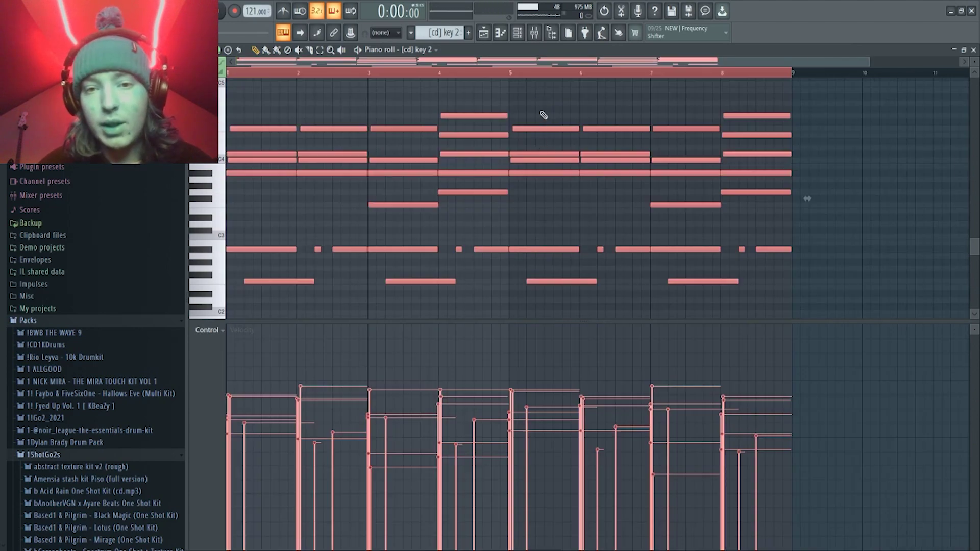
drag(544, 116, 542, 187)
ctrl+click(670, 97)
scroll(396, 223, down, 2)
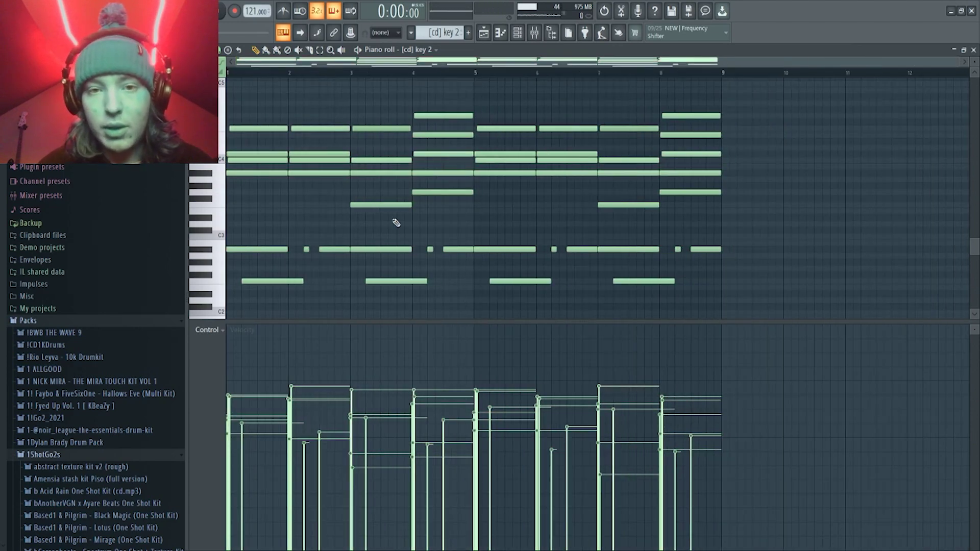
- Return to the playlist and solo the IDLEWILD_SINEEP track
key(F5)
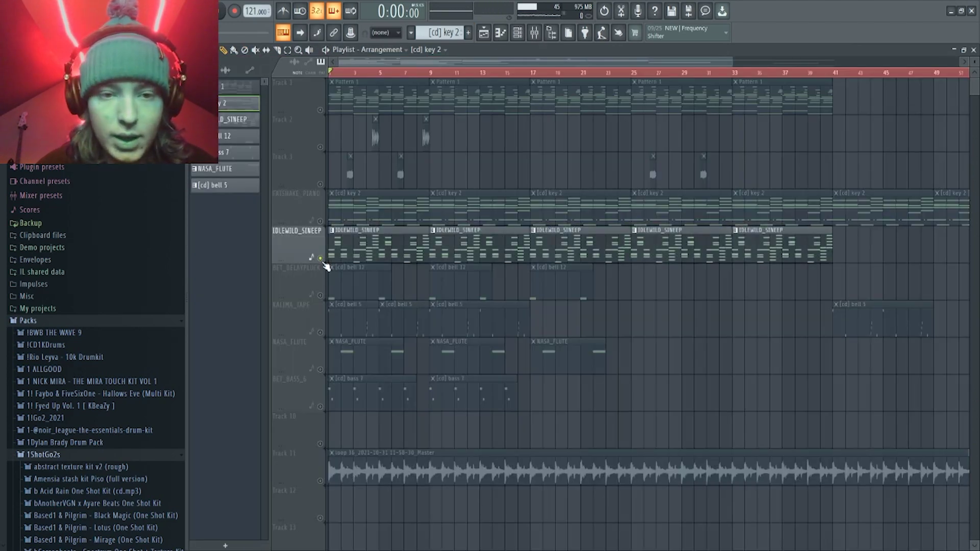
- Open the IDLEWILD_SINEEP pattern's notes, inspect the sample settings of its channel, and close them
double_click(349, 247)
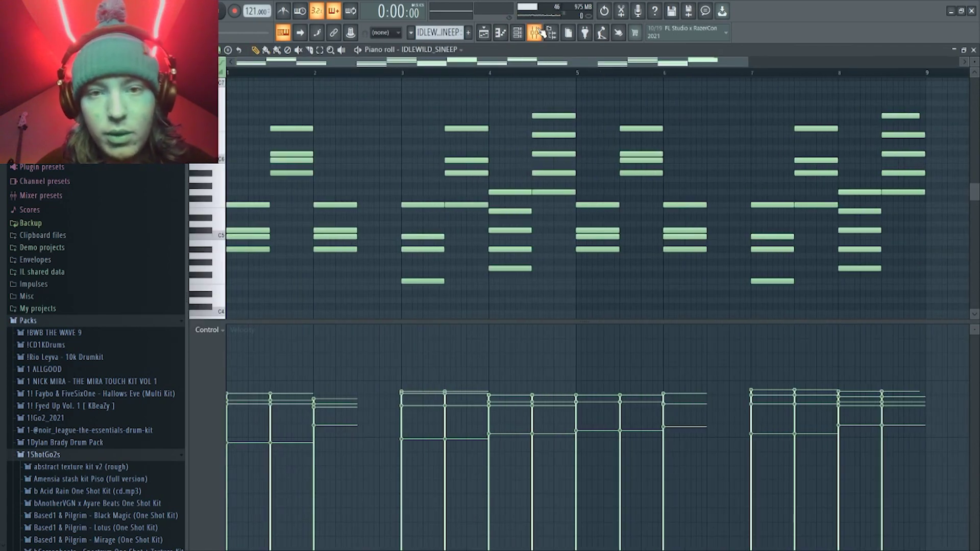
click(541, 32)
click(638, 208)
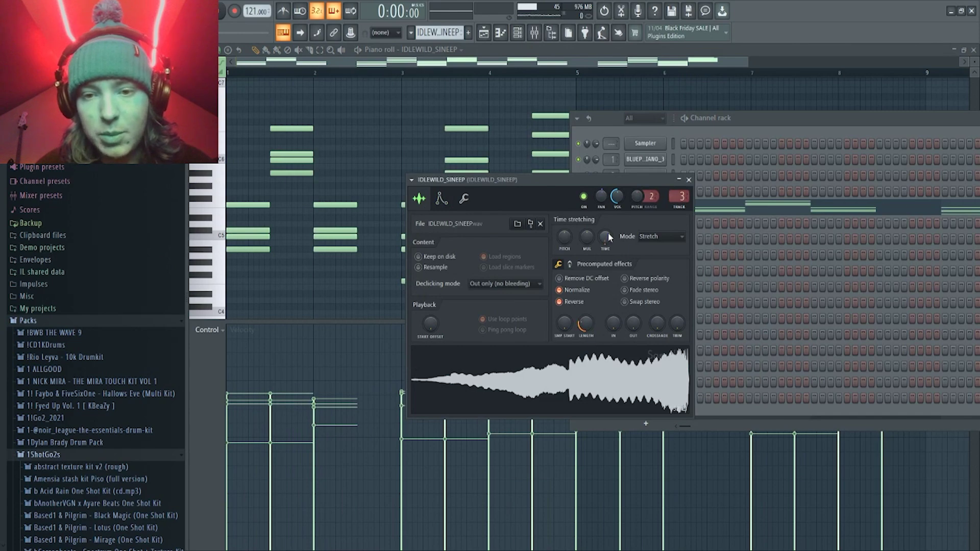
click(374, 131)
- Highlight the first low chord of the IDLEWILD_SINEEP pattern, examine the chord layout, and clear the selection
scroll(330, 170, down, 2)
scroll(245, 189, up, 4)
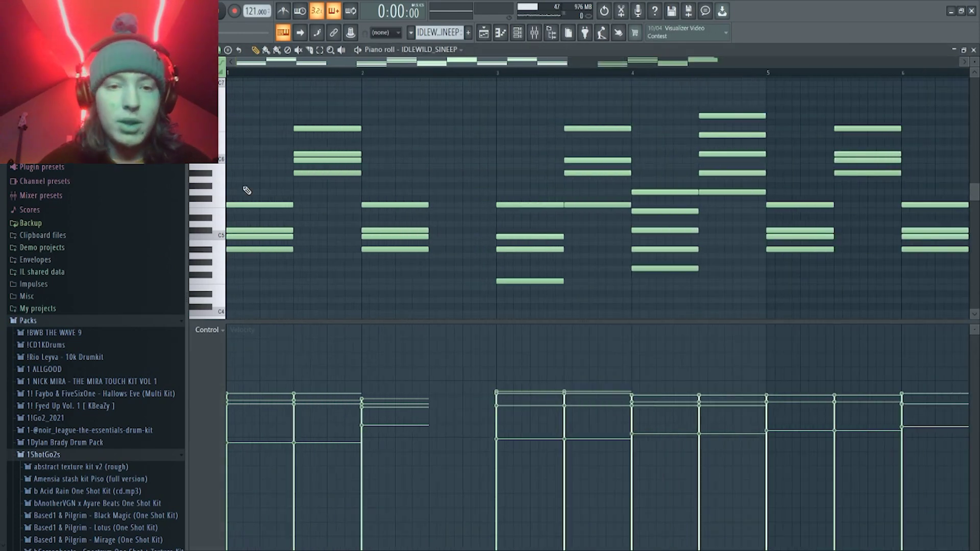
scroll(245, 188, down, 4)
drag(236, 316, 243, 174)
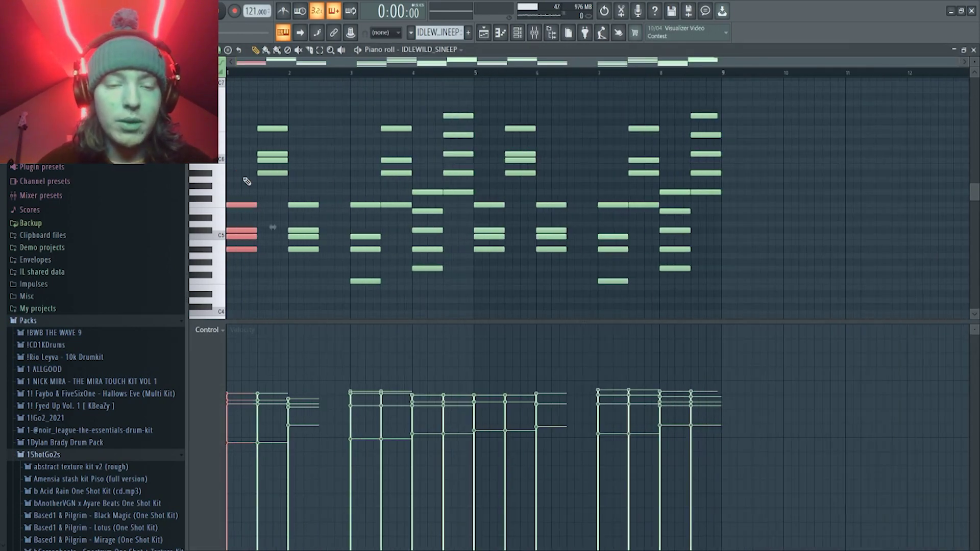
scroll(222, 226, up, 3)
ctrl+click(254, 143)
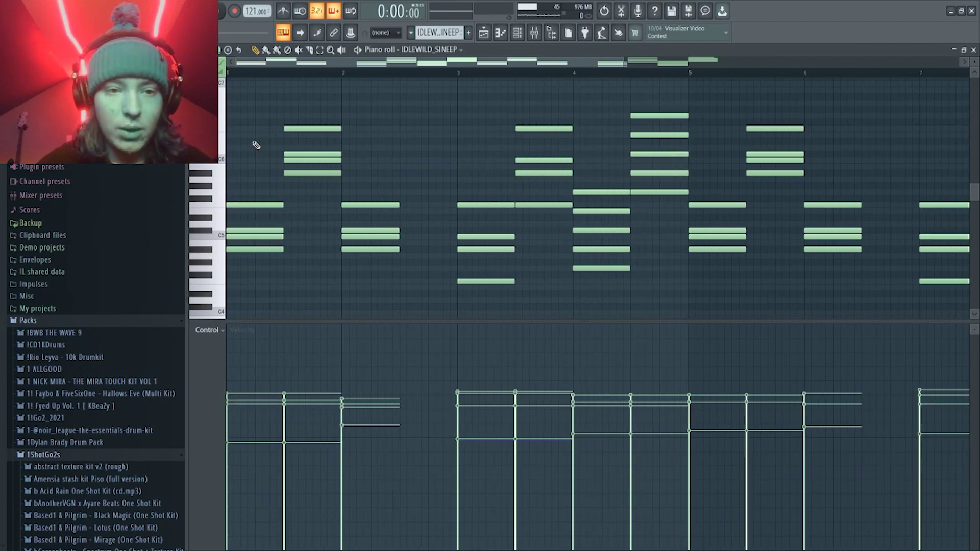
scroll(301, 167, down, 3)
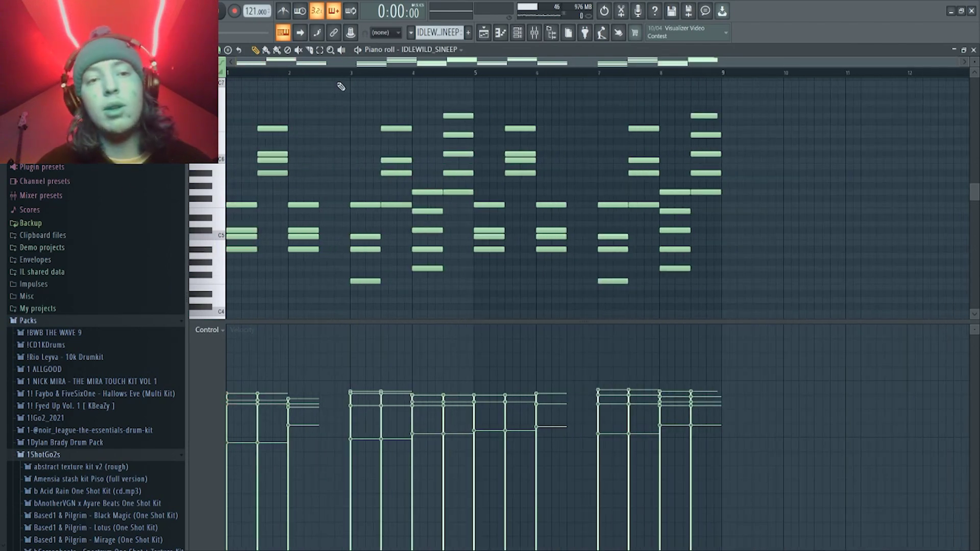
- Play the soloed IDLEWILD_SINEEP track from the start in the playlist and stop playback
key(F5)
key(space)
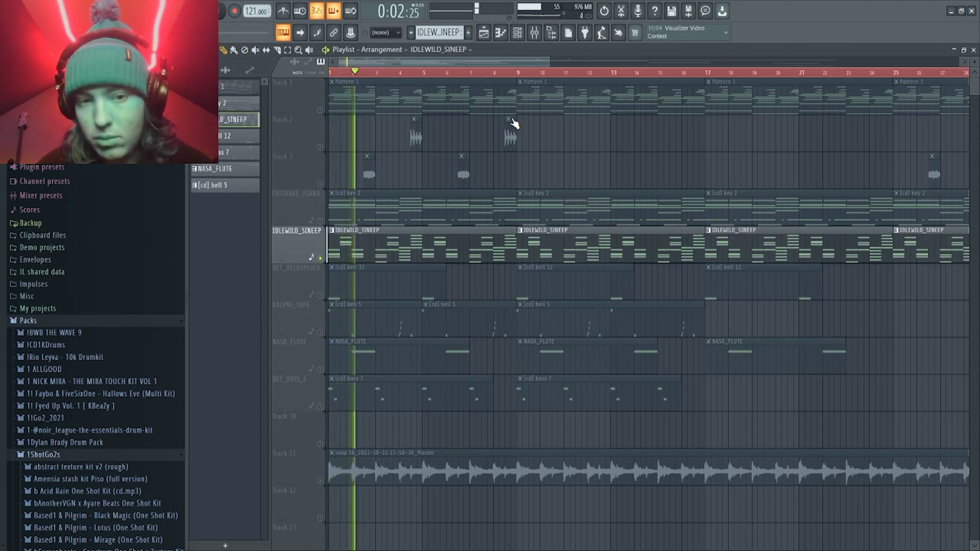
key(space)
- Reopen the IDLEWILD_SINEEP pattern to review its alternating low and high chords, and return to the playlist
double_click(503, 234)
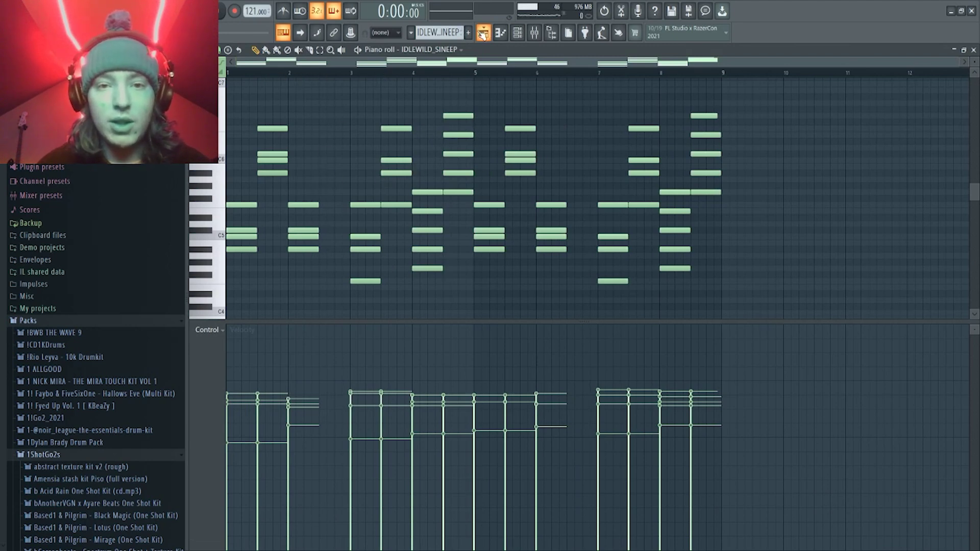
click(483, 33)
drag(434, 171, 925, 134)
ctrl+click(481, 167)
scroll(481, 166, down, 4)
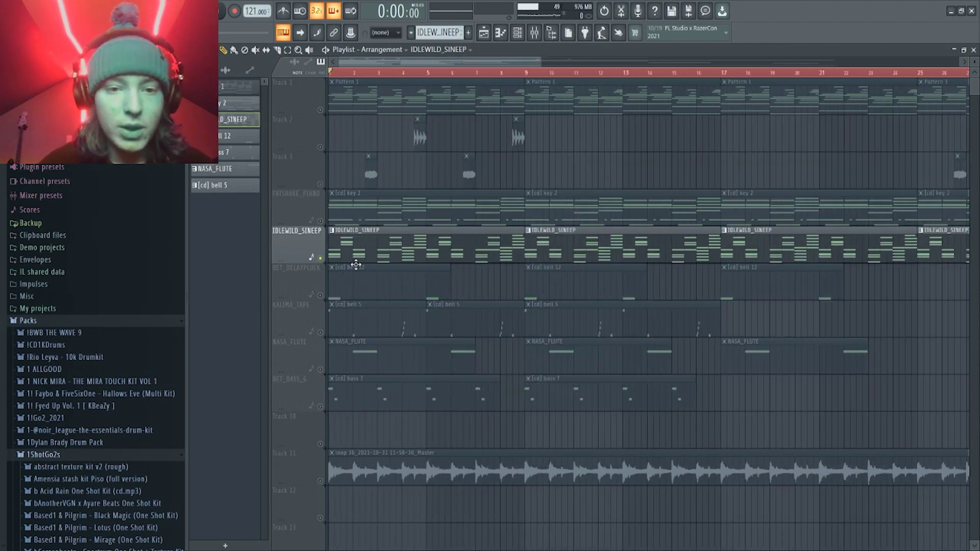
double_click(358, 260)
click(487, 34)
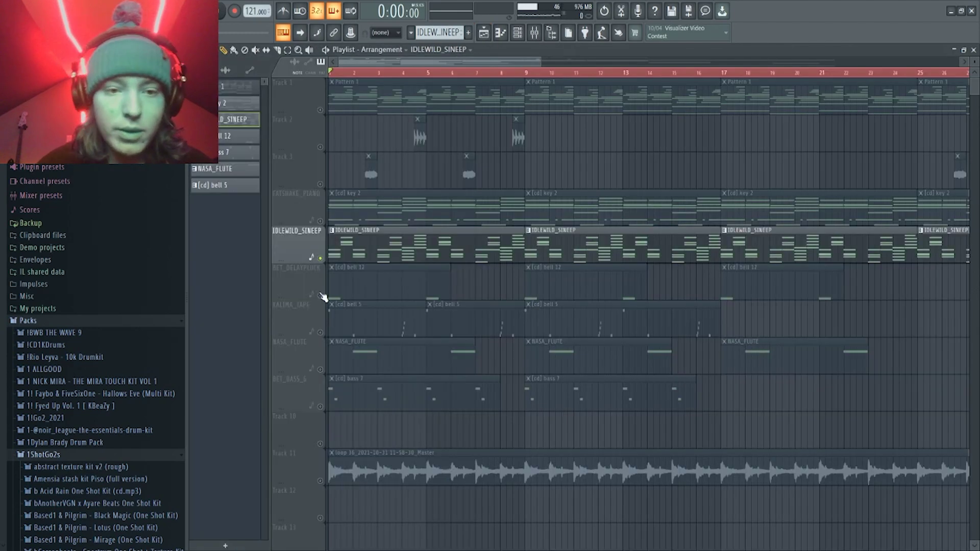
- Solo the BET_DELAYPLUCK track, audition its [cd] bell 12 pattern alongside the channel rack, and return to the playlist
click(314, 280)
double_click(400, 280)
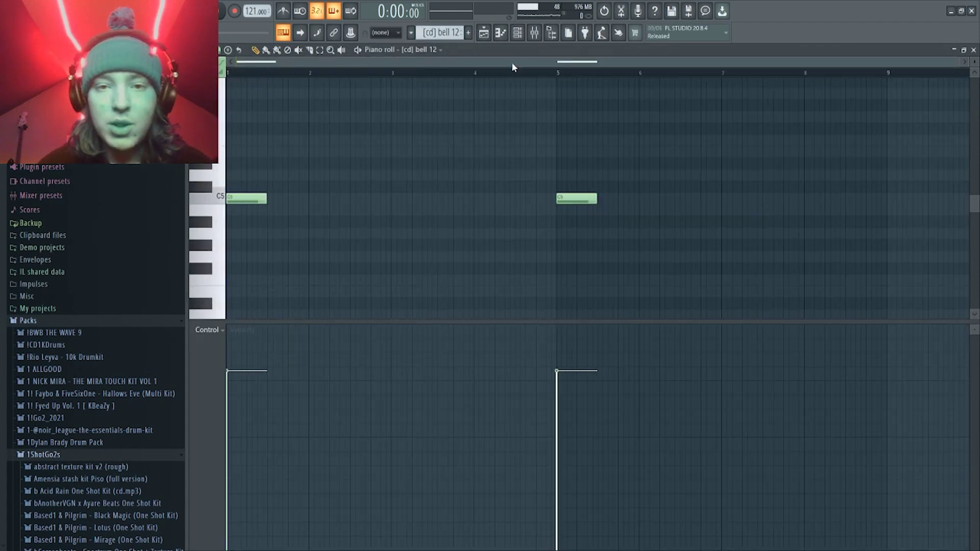
click(517, 33)
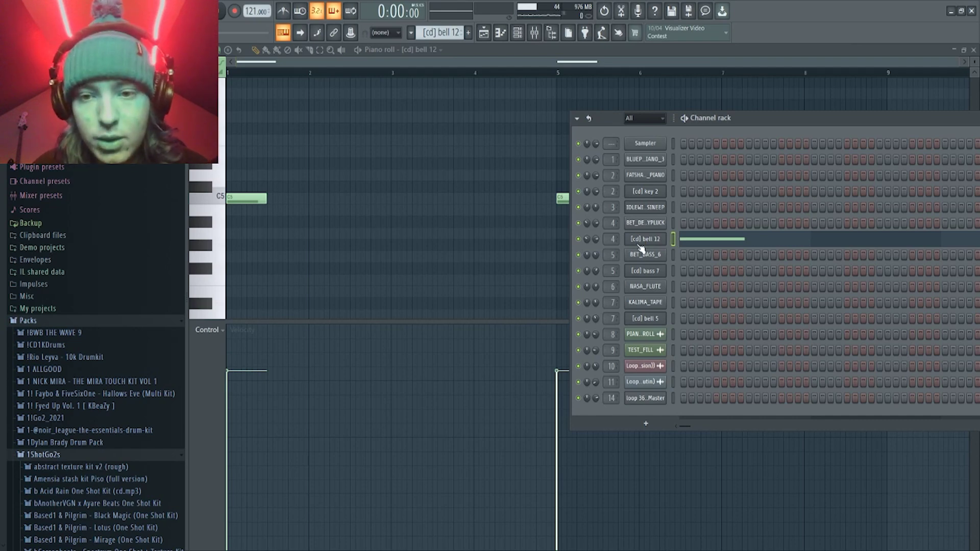
key(space)
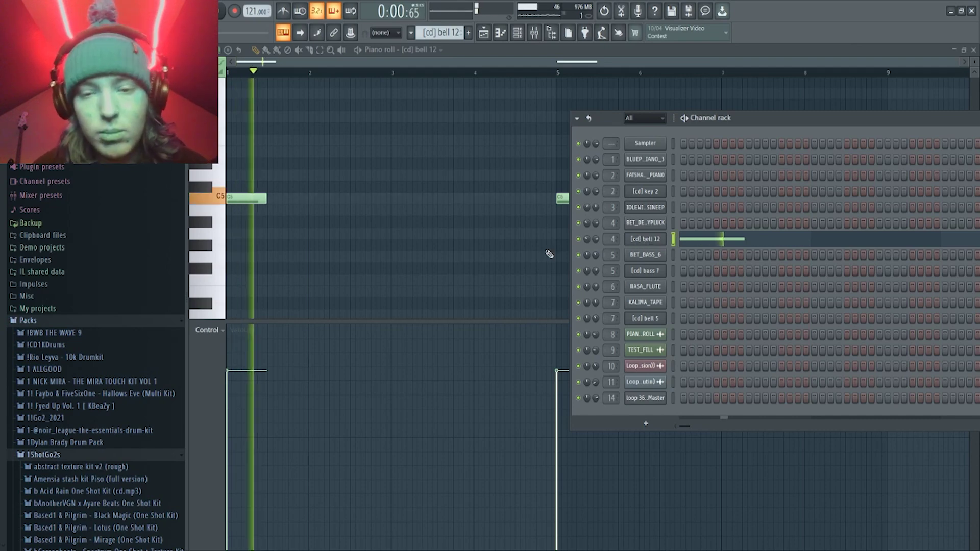
click(485, 36)
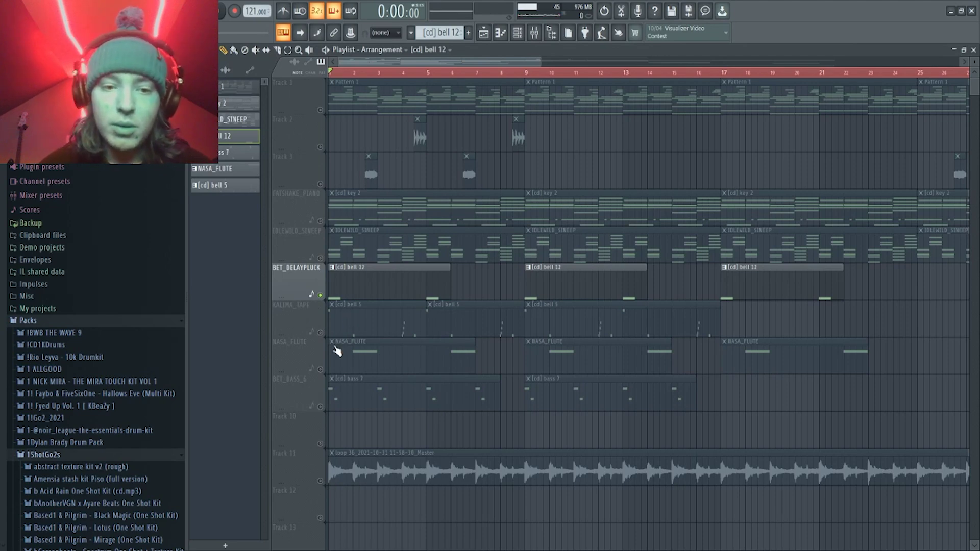
- Solo the KALIMA_TAPE track in the playlist
click(315, 326)
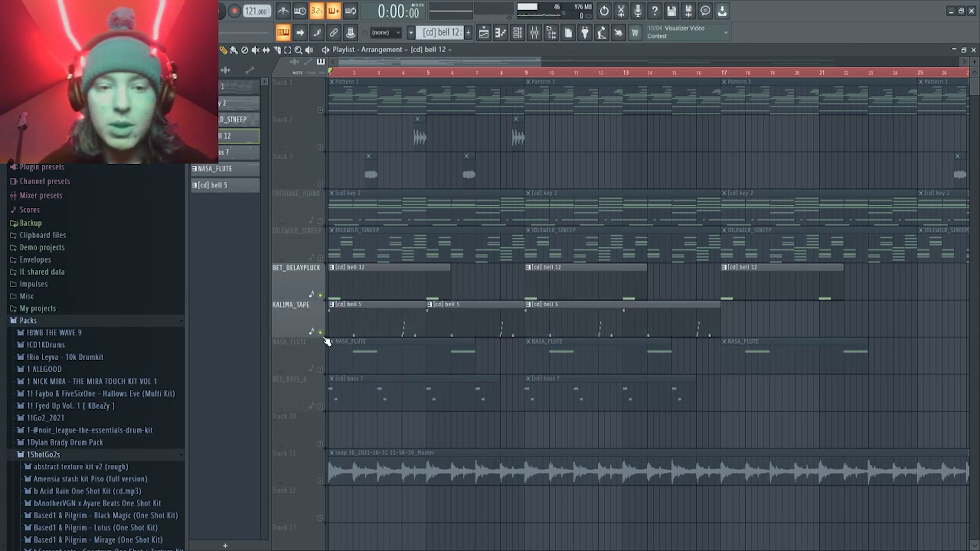
scroll(327, 342, down, 2)
scroll(431, 215, down, 2)
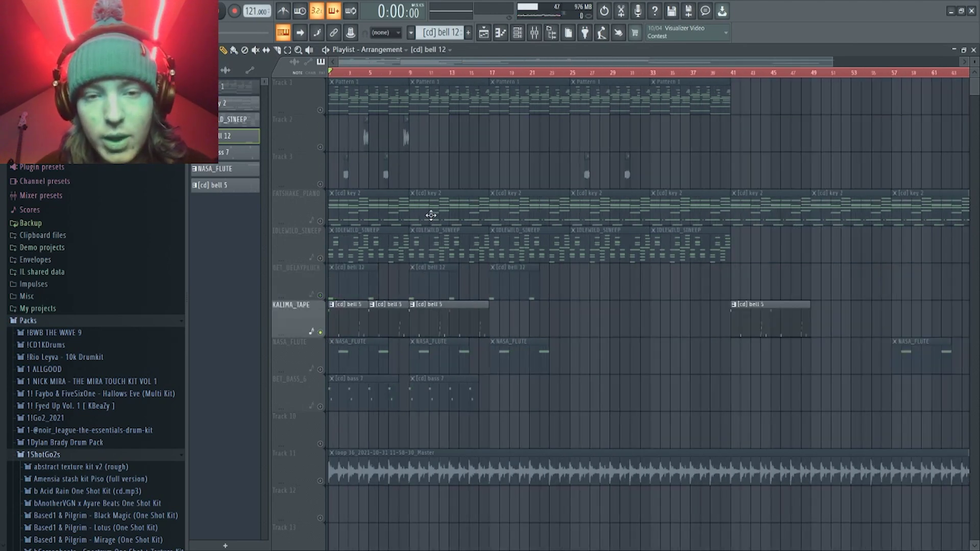
click(522, 34)
click(501, 36)
key(space)
click(483, 35)
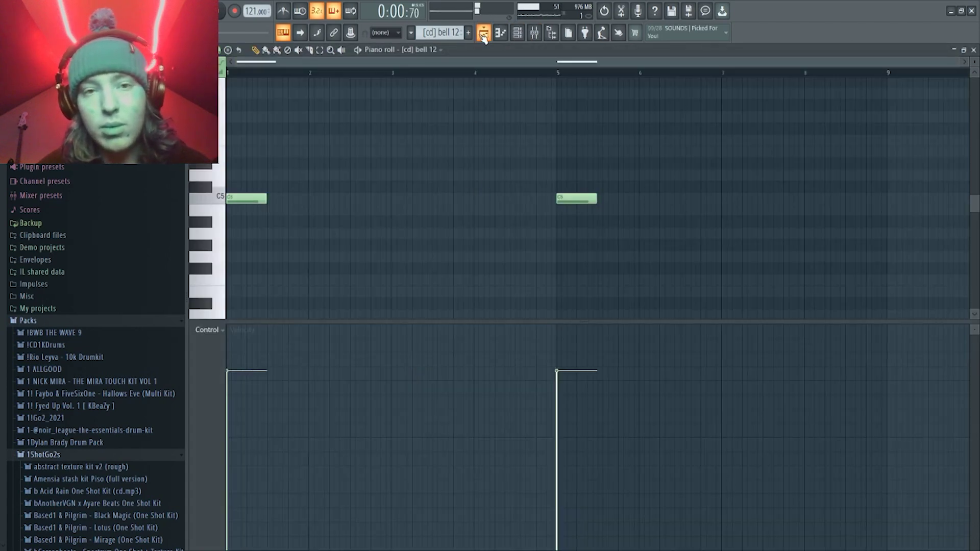
click(483, 33)
- Open the [cd] bell 5 pattern, listen to its notes, and return to the playlist
double_click(389, 322)
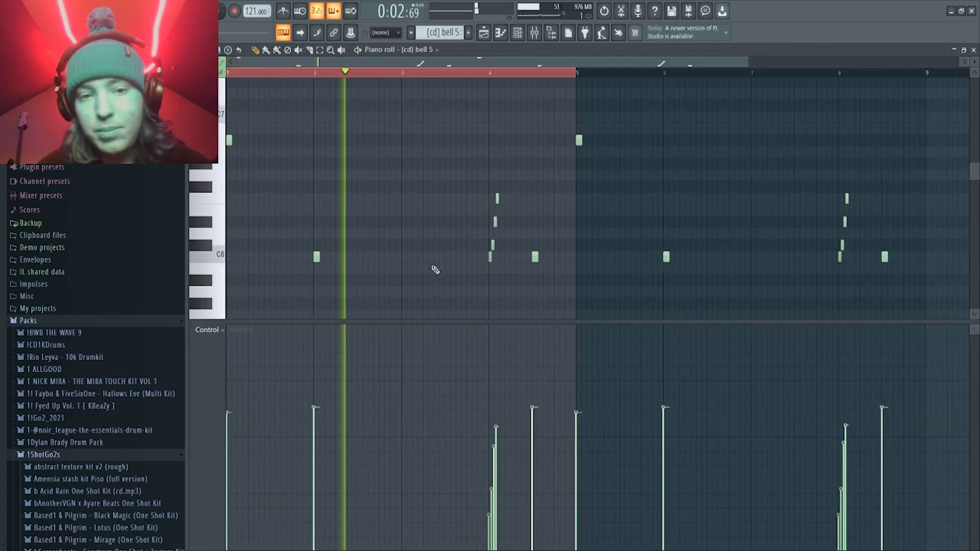
scroll(435, 269, down, 1)
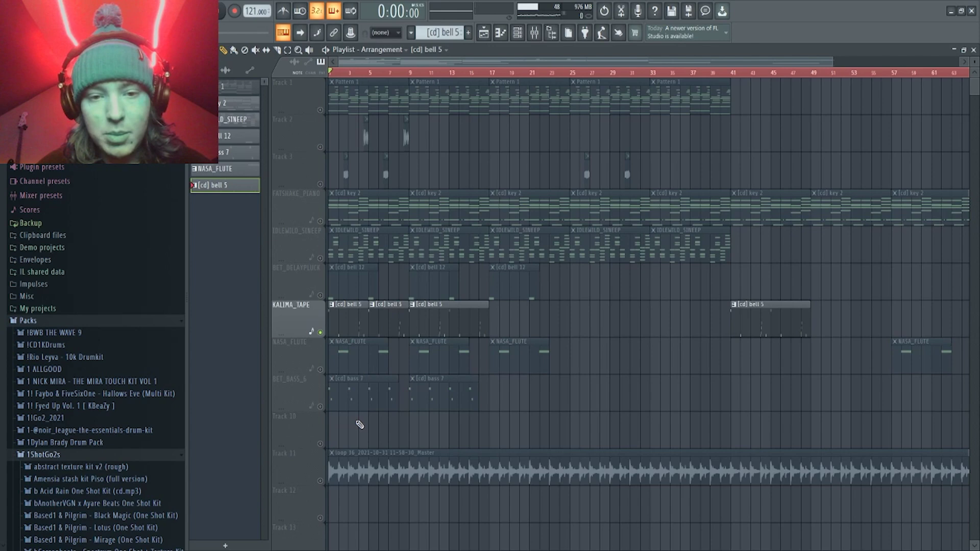
scroll(327, 377, up, 2)
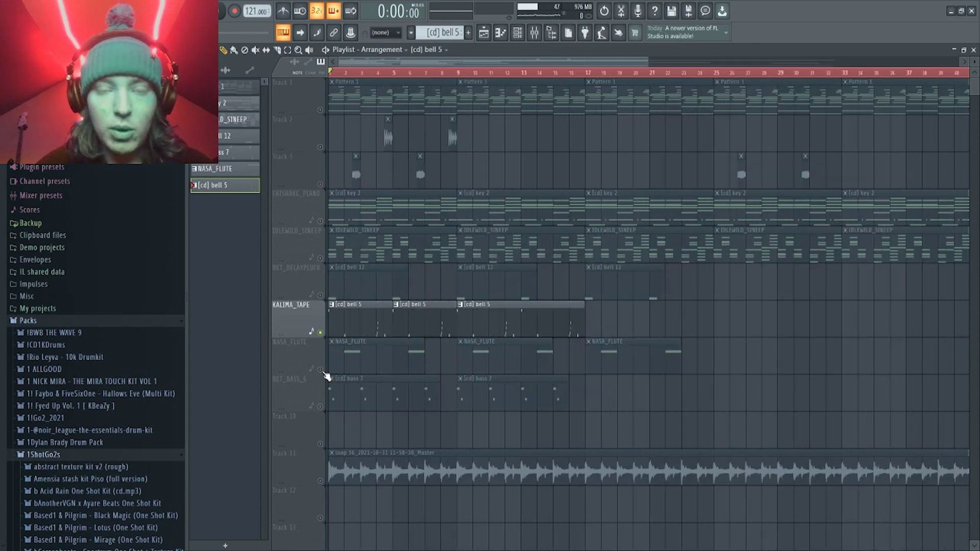
- Solo the NASA_FLUTE track, look at the notes of its first clip, and return to the playlist
click(322, 371)
click(321, 332)
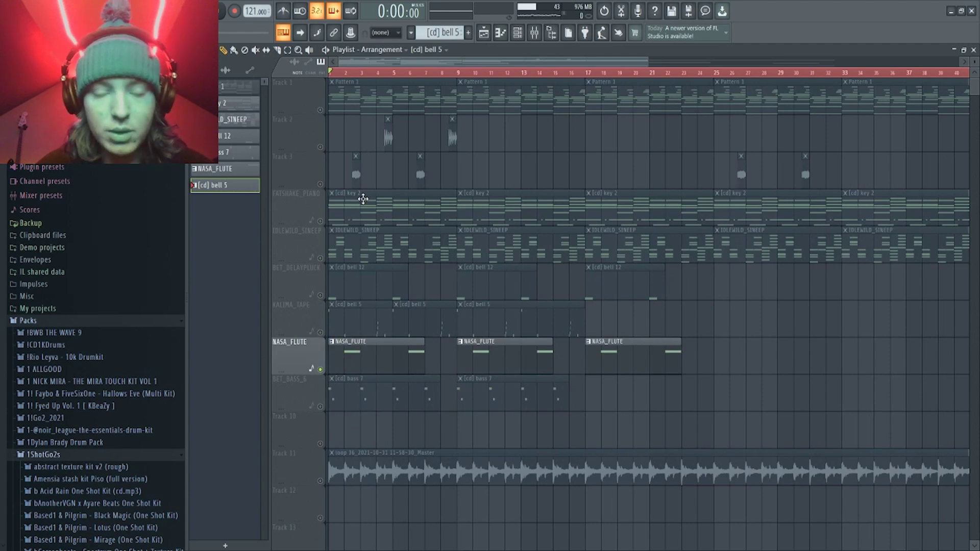
double_click(354, 347)
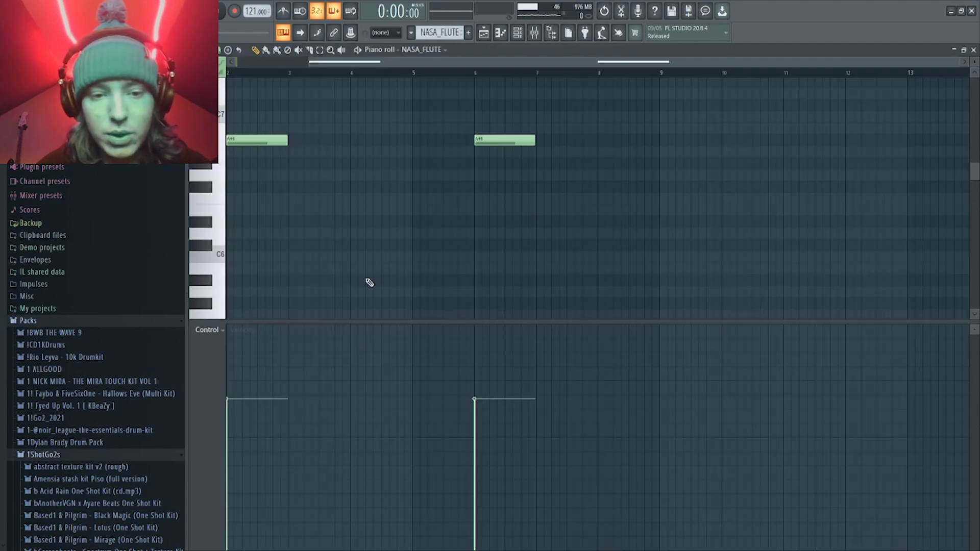
click(484, 31)
scroll(346, 347, up, 2)
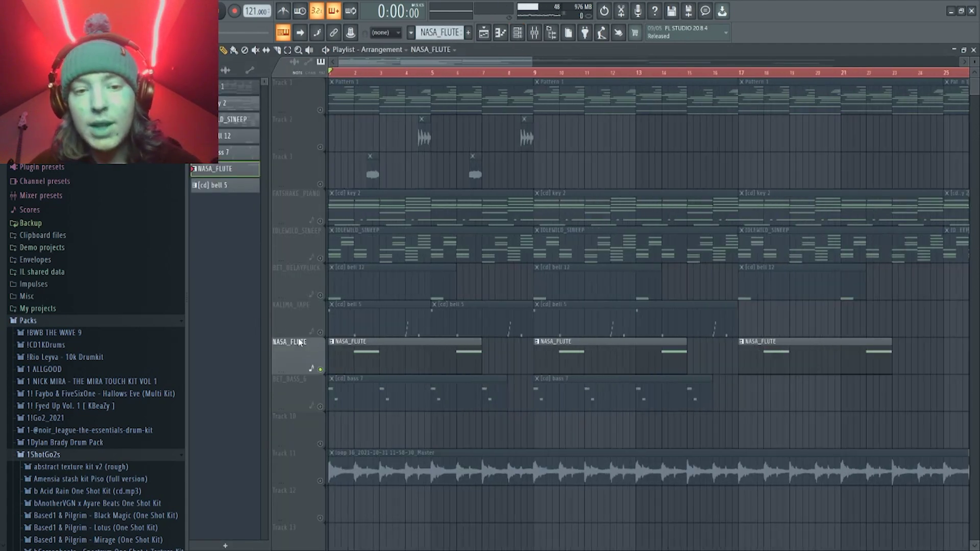
- Reopen the NASA_FLUTE pattern, check its channel in the channel rack, and play the pattern
double_click(368, 345)
click(519, 32)
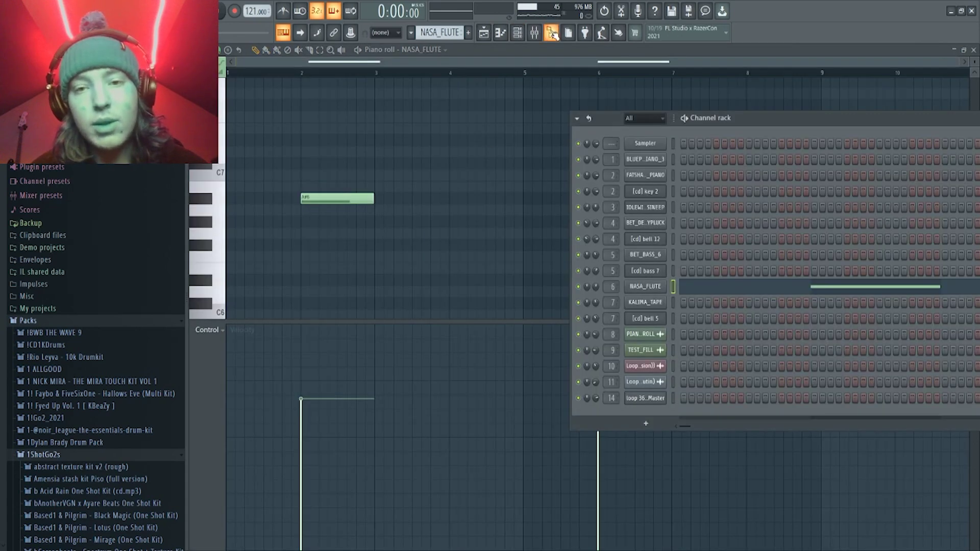
click(496, 132)
key(space)
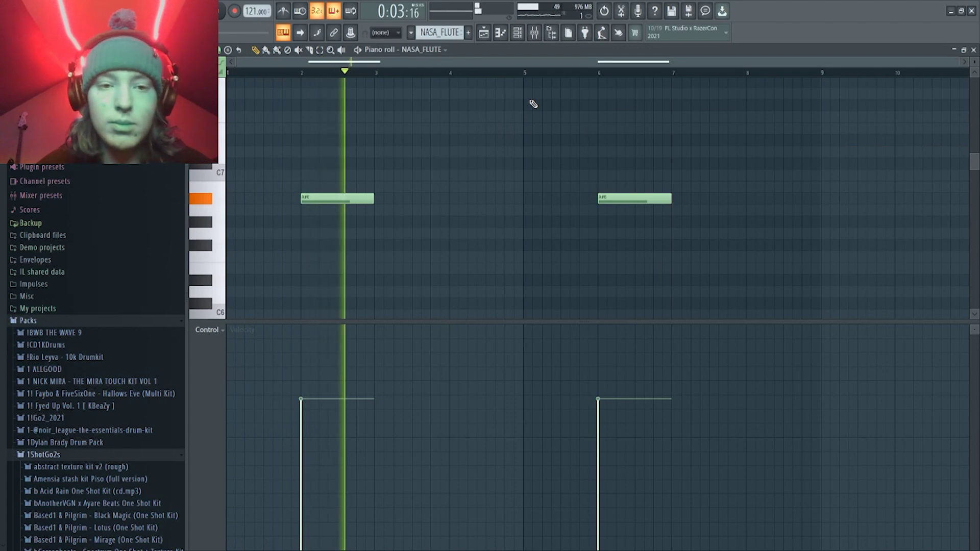
key(space)
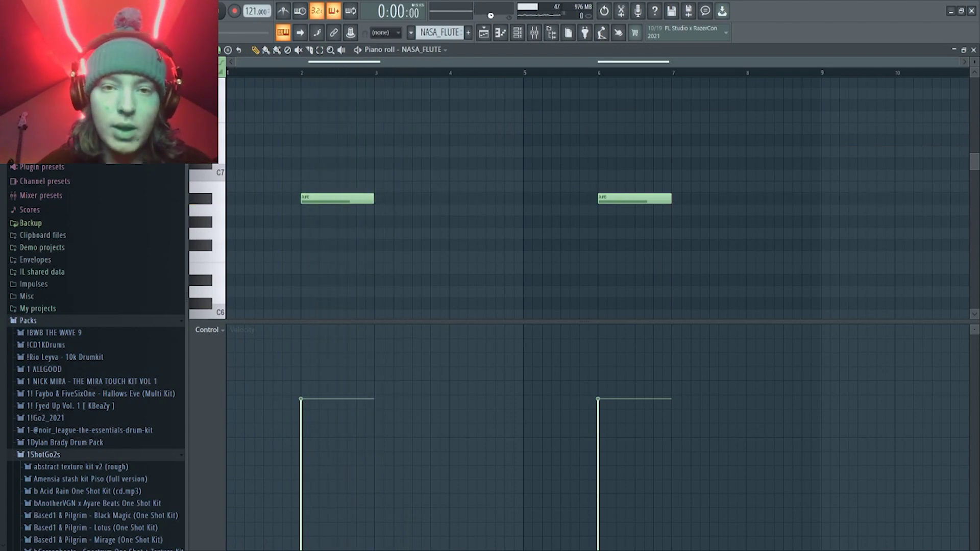
- Return to the playlist and solo the BET_BASS_6 track
click(485, 35)
scroll(396, 343, down, 3)
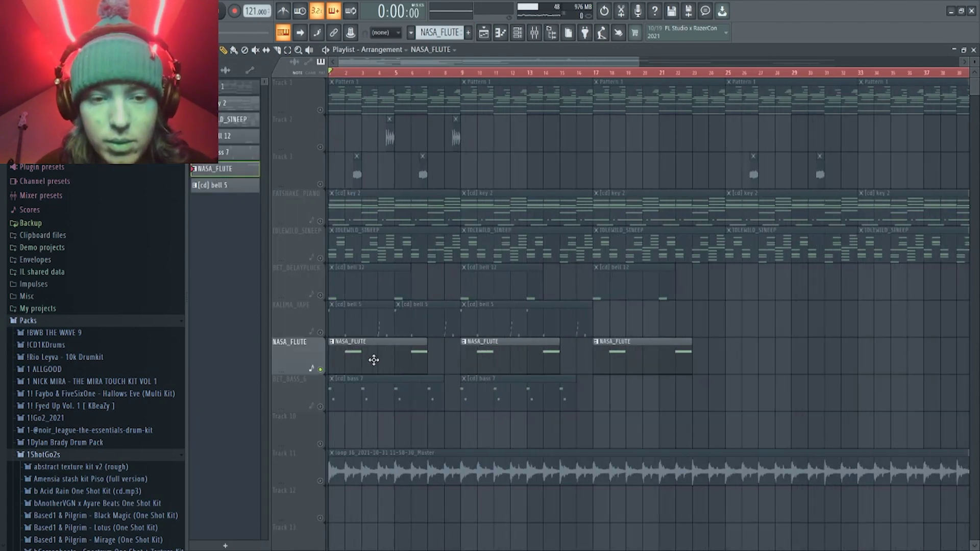
scroll(299, 404, up, 3)
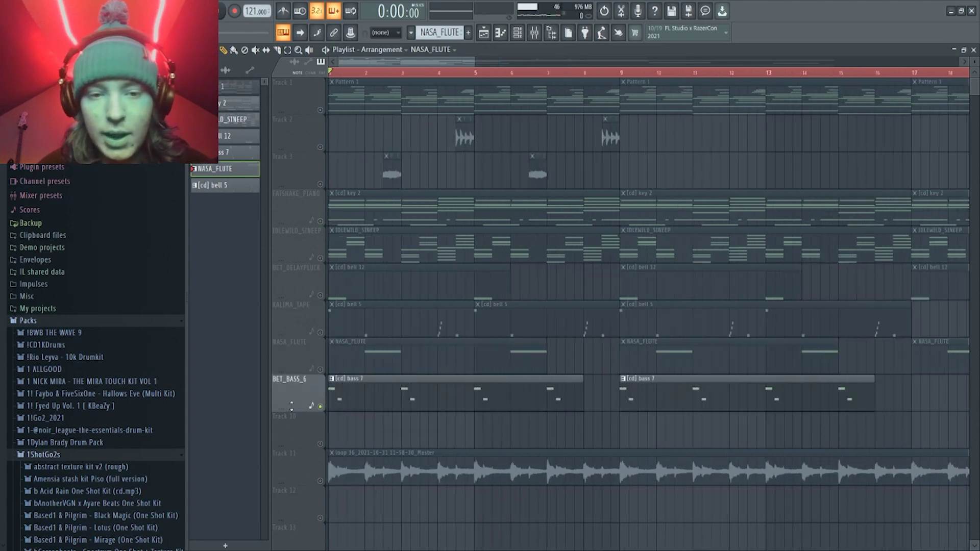
- Review the [cd] bass 7 clips in the arrangement and play the soloed bass track from the start
scroll(289, 380, down, 5)
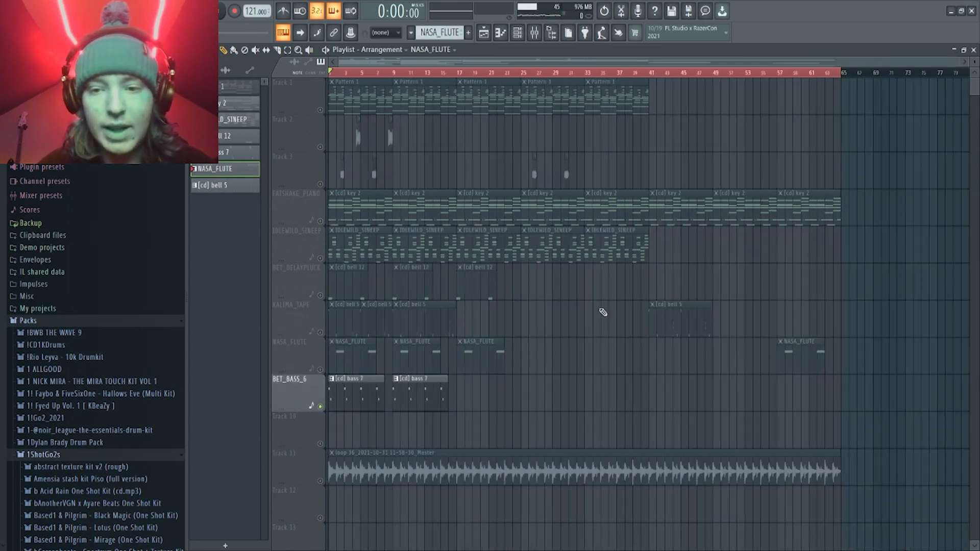
scroll(215, 352, up, 5)
scroll(393, 372, down, 2)
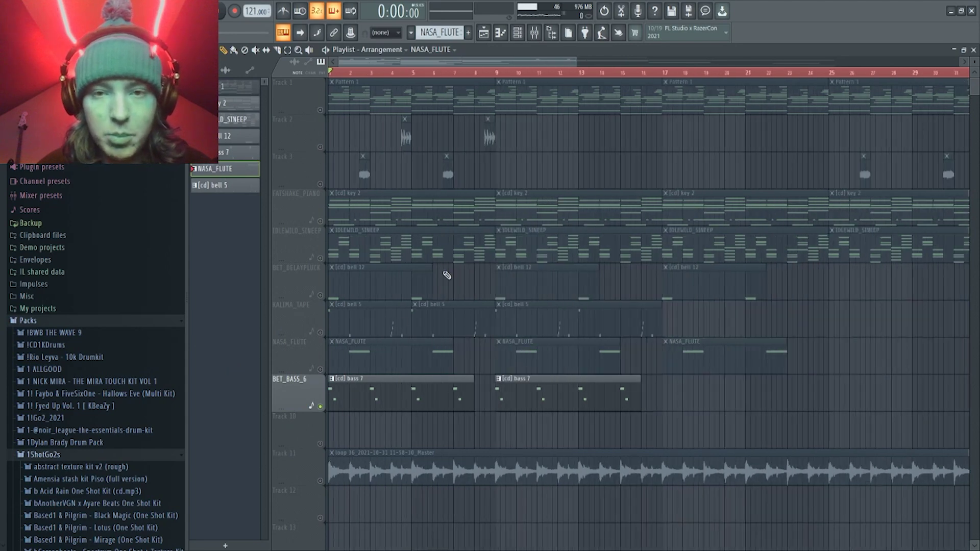
key(space)
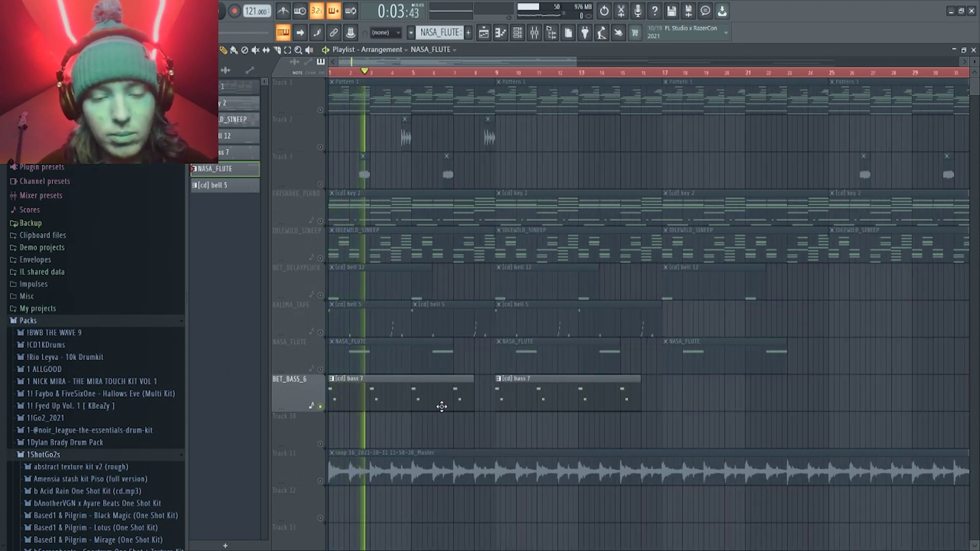
key(space)
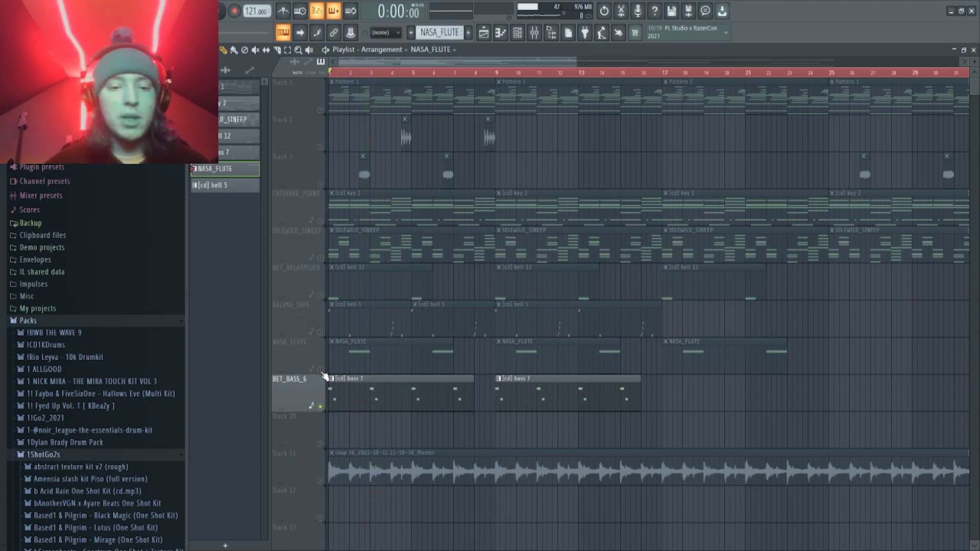
- Unmute every instrument track from BET_BASS_6 up to FATSHAKE_PIANO, and briefly check the [cd] key 2 notes before returning to the playlist
drag(323, 377, 322, 195)
click(375, 404)
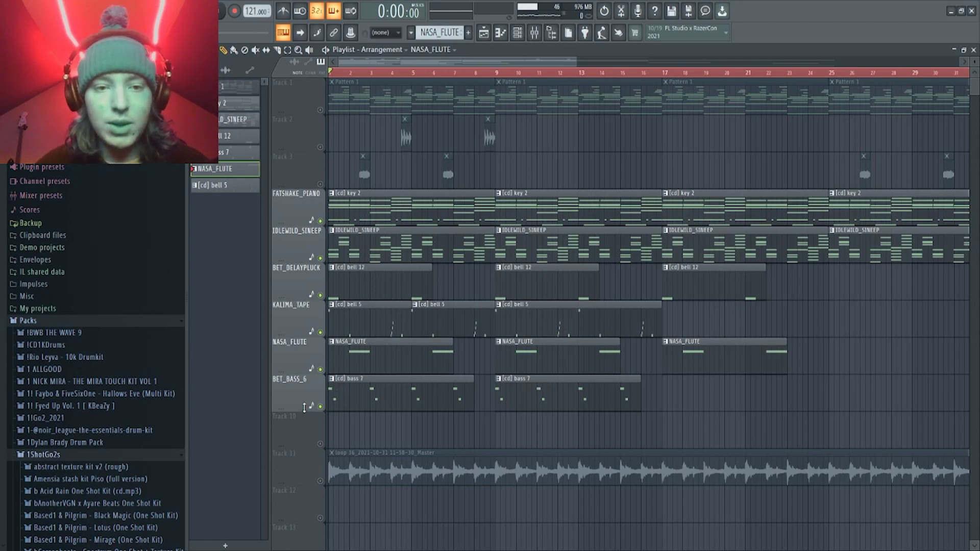
double_click(340, 205)
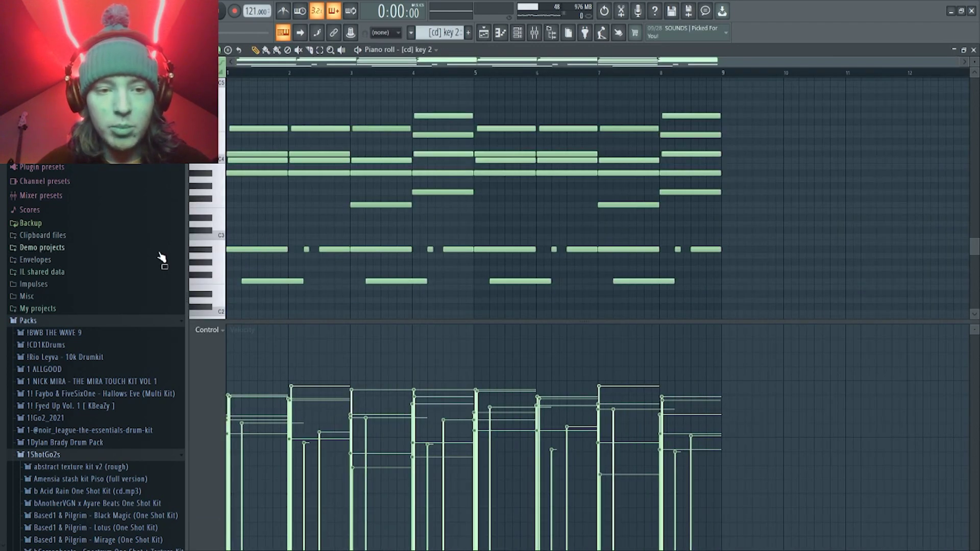
key(F5)
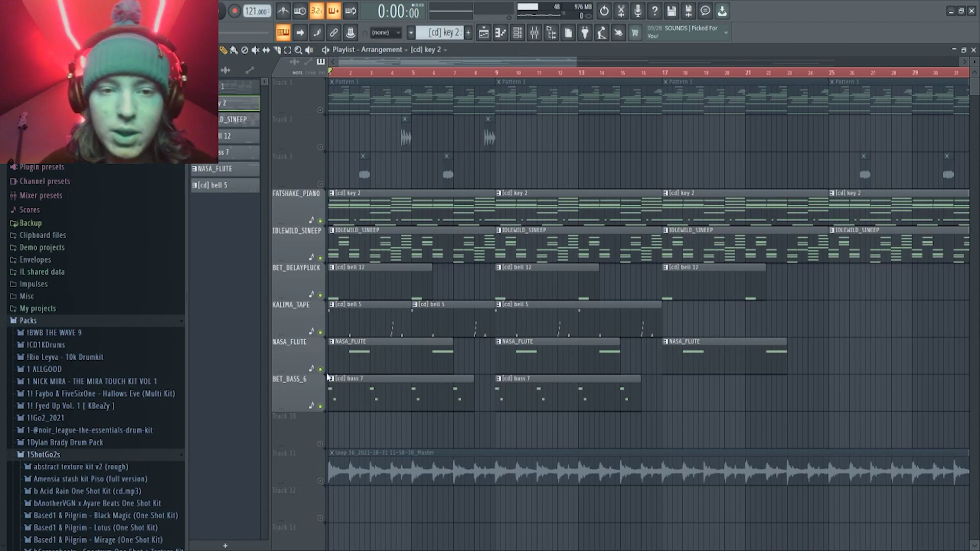
- Solo Track 2 and play the arrangement from just after bar 4 through its first TEST_FILL clip
scroll(287, 367, up, 3)
scroll(284, 344, down, 6)
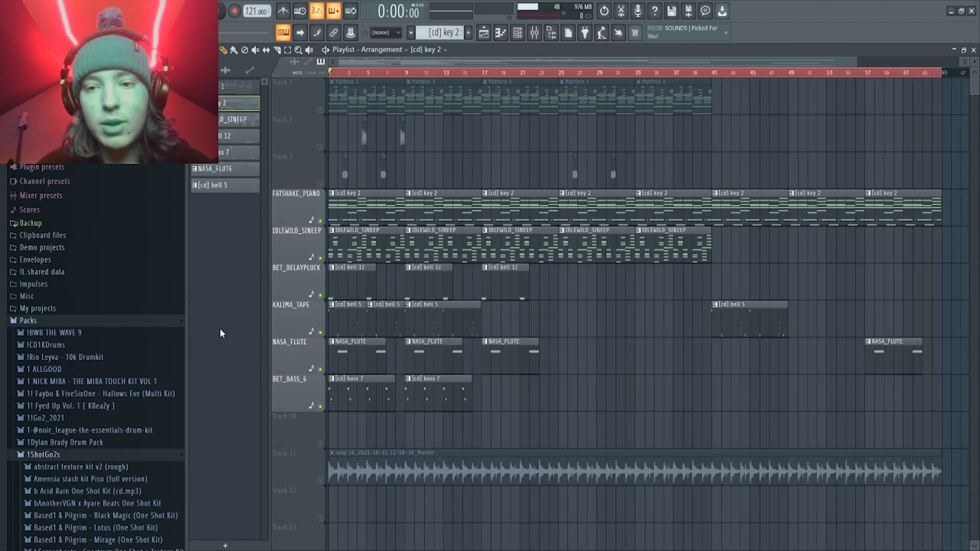
key(Page_Up)
key(Page_Up)
key(Page_Up)
key(Page_Up)
key(Page_Up)
key(Page_Up)
right_click(320, 147)
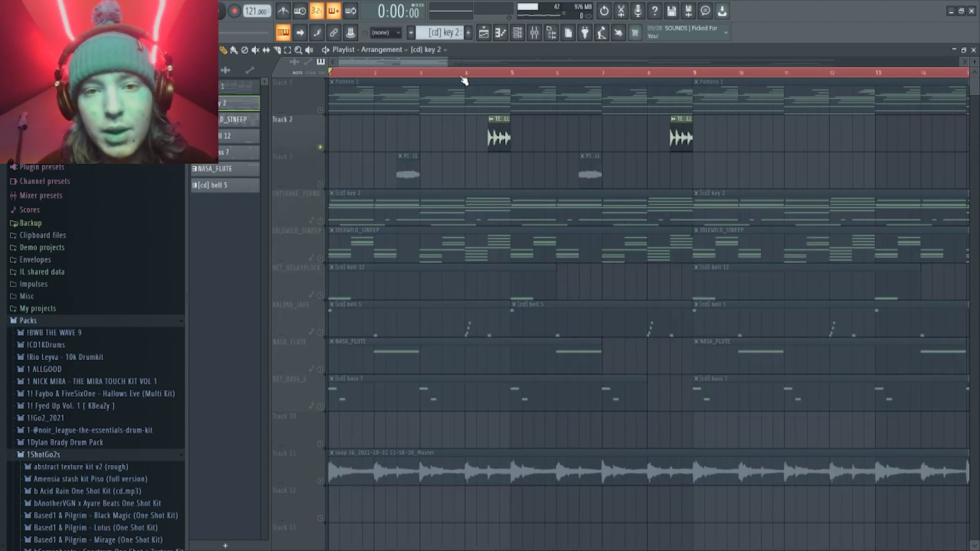
click(478, 74)
key(space)
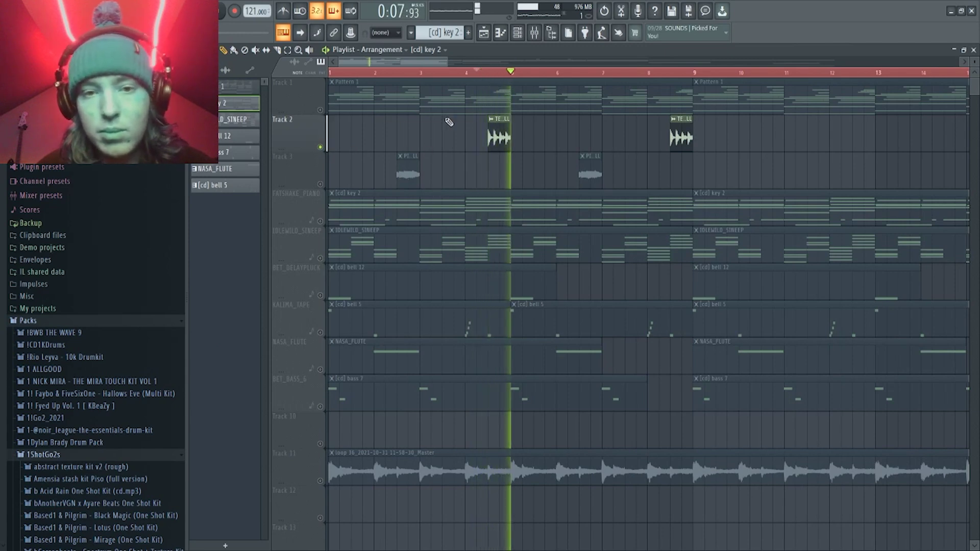
key(space)
- Enable FATSHAKE_PIANO and IDLEWILD_SINEEP alongside Track 2, and play from bar 3 to hear the fill with the melody
click(320, 221)
click(320, 259)
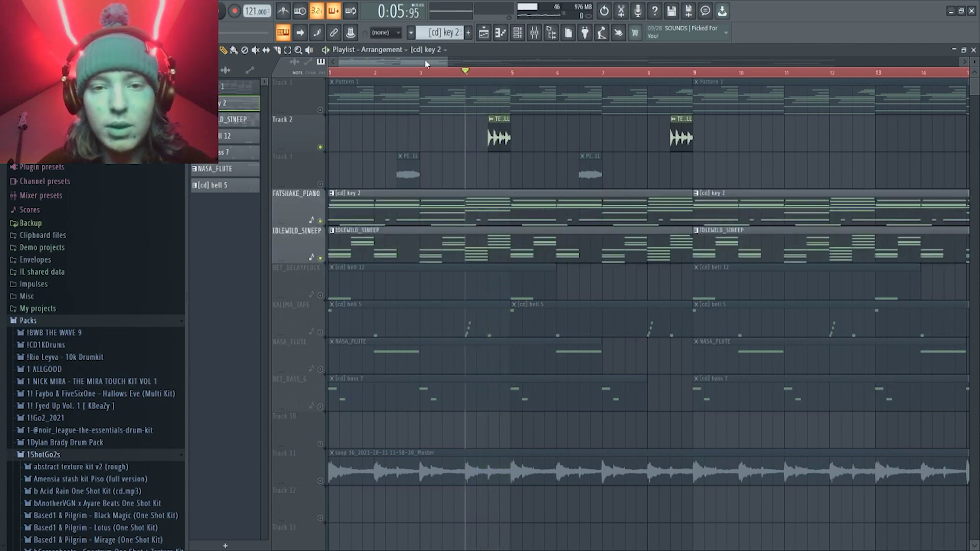
click(414, 79)
click(419, 73)
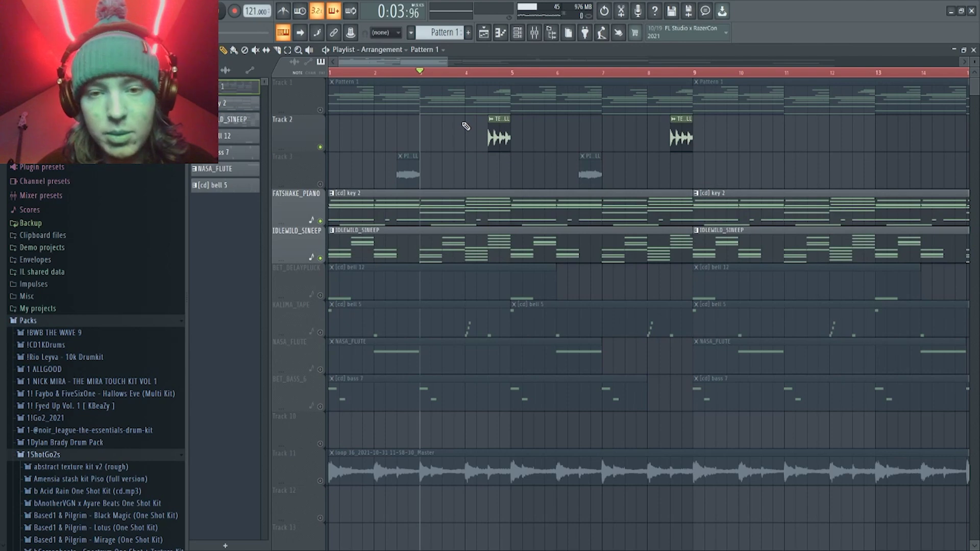
key(space)
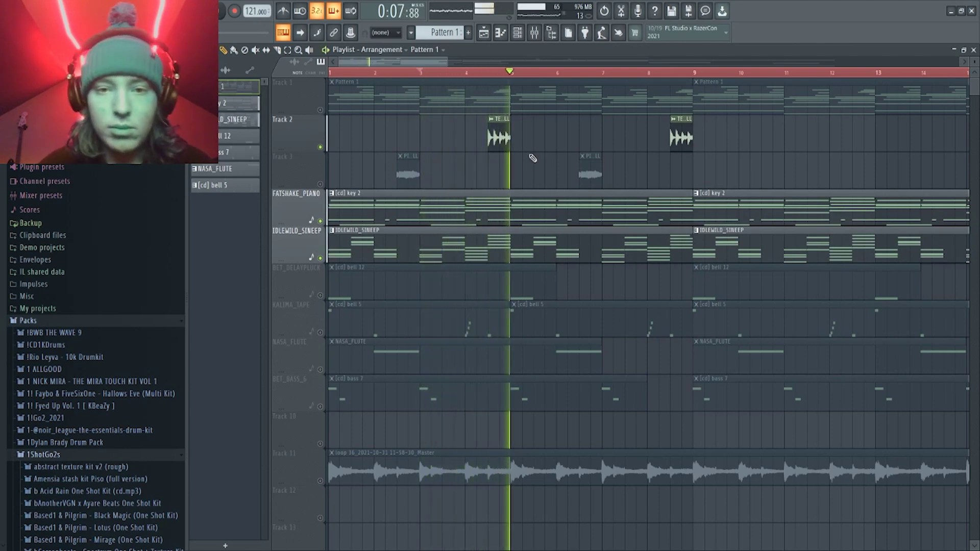
key(space)
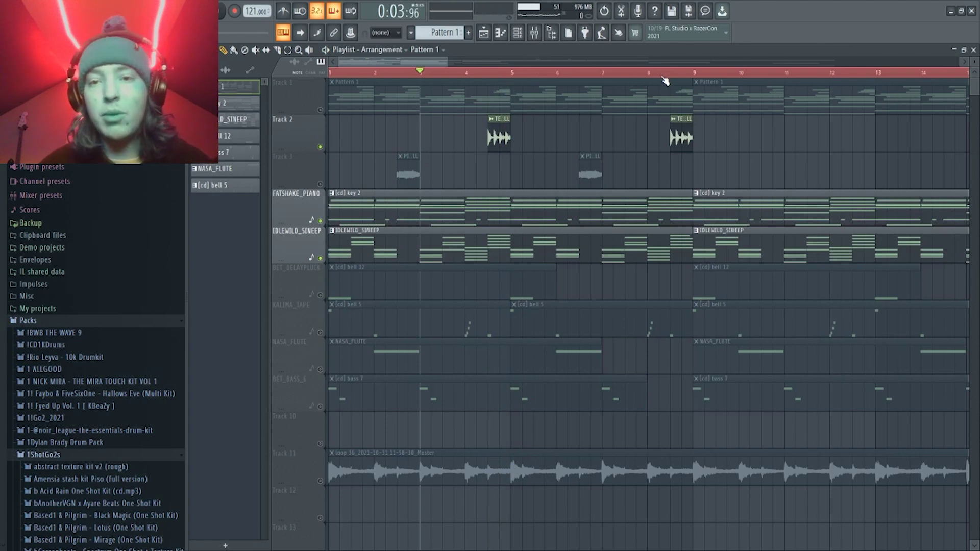
click(663, 75)
scroll(662, 80, down, 2)
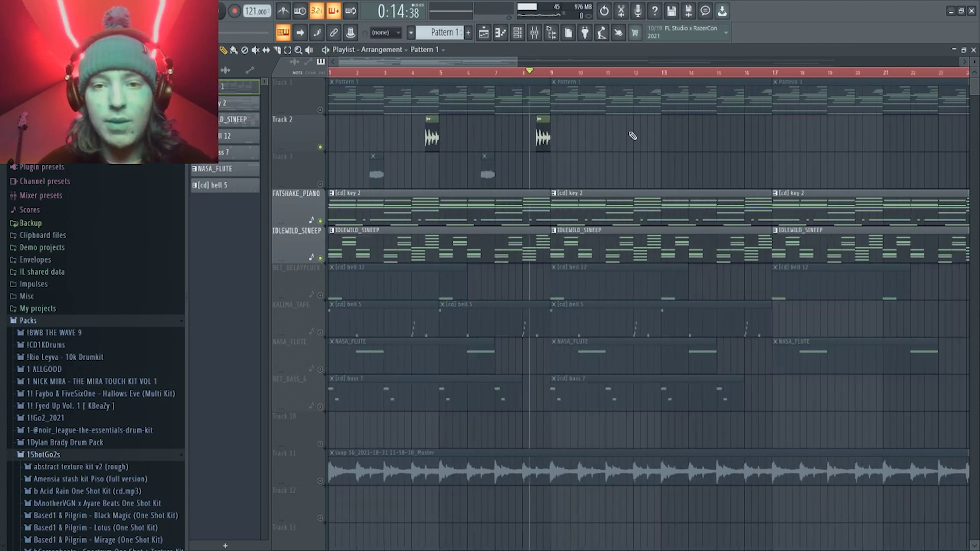
scroll(540, 149, down, 3)
ctrl+click(541, 147)
drag(344, 131, 625, 126)
ctrl+click(644, 126)
scroll(292, 166, up, 2)
- Solo Track 3, enable FATSHAKE_PIANO and IDLEWILD_SINEEP with it, and play the PIANO_TAPE_ROLL transition from the start
click(320, 184)
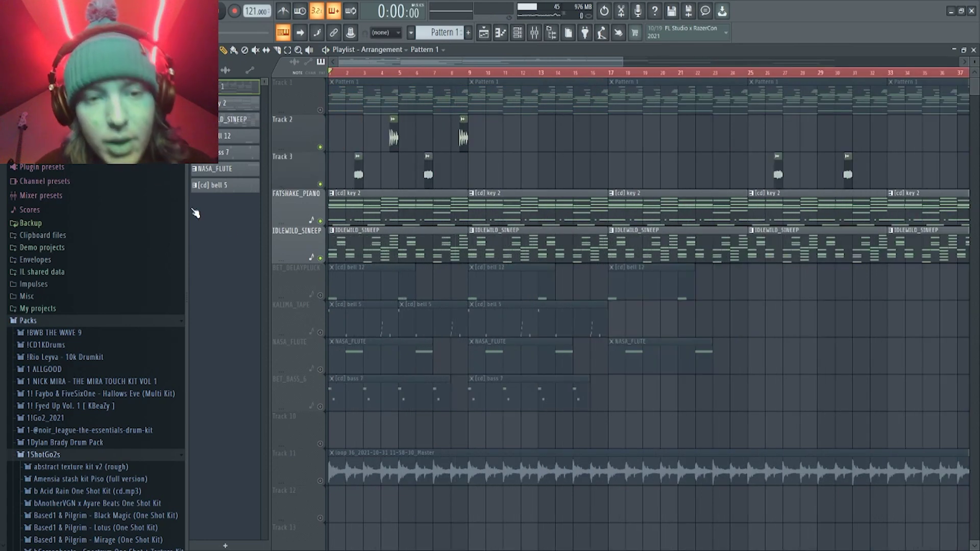
scroll(245, 201, up, 5)
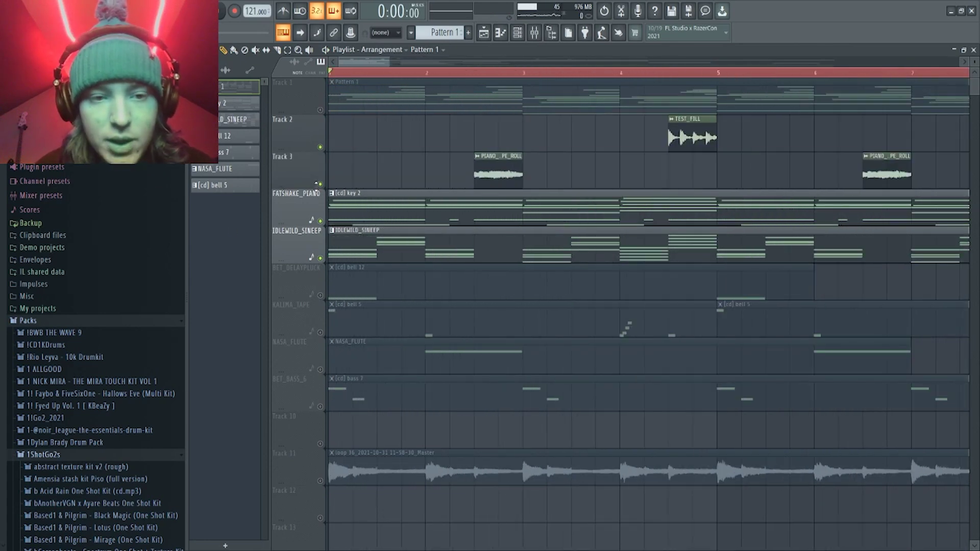
right_click(320, 184)
click(320, 221)
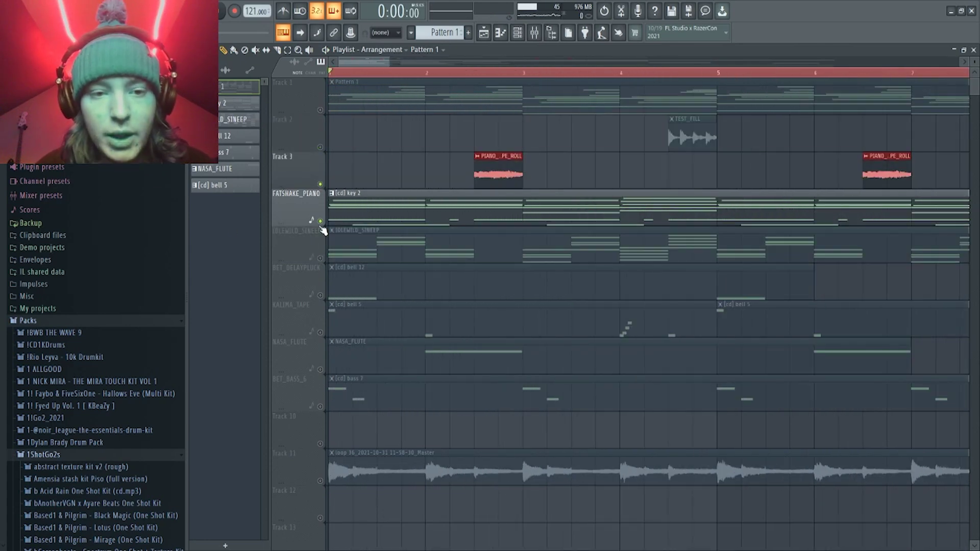
click(321, 259)
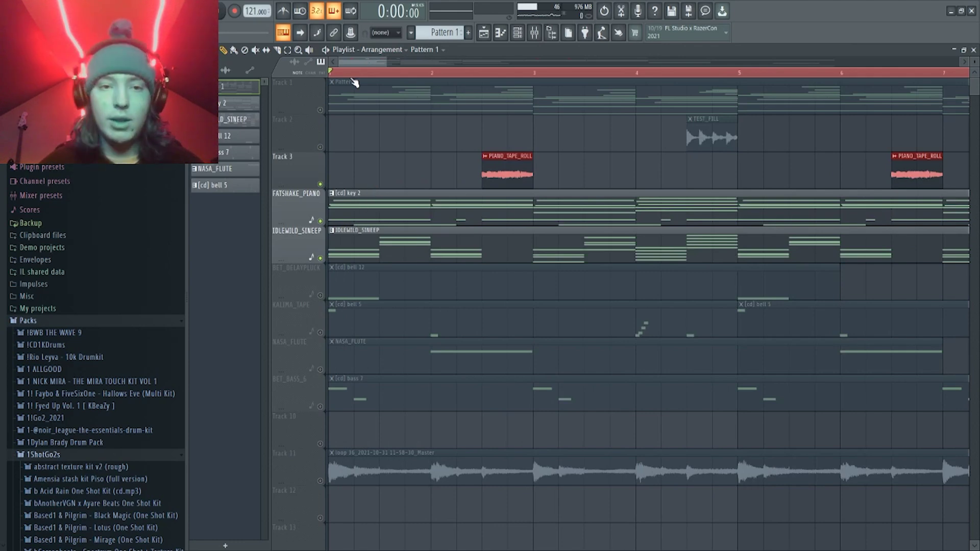
ctrl+click(398, 141)
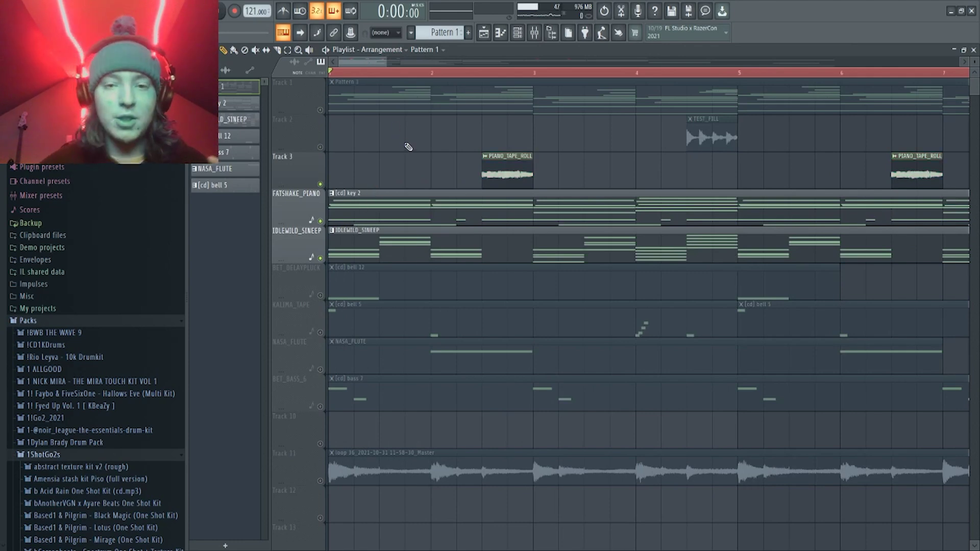
key(space)
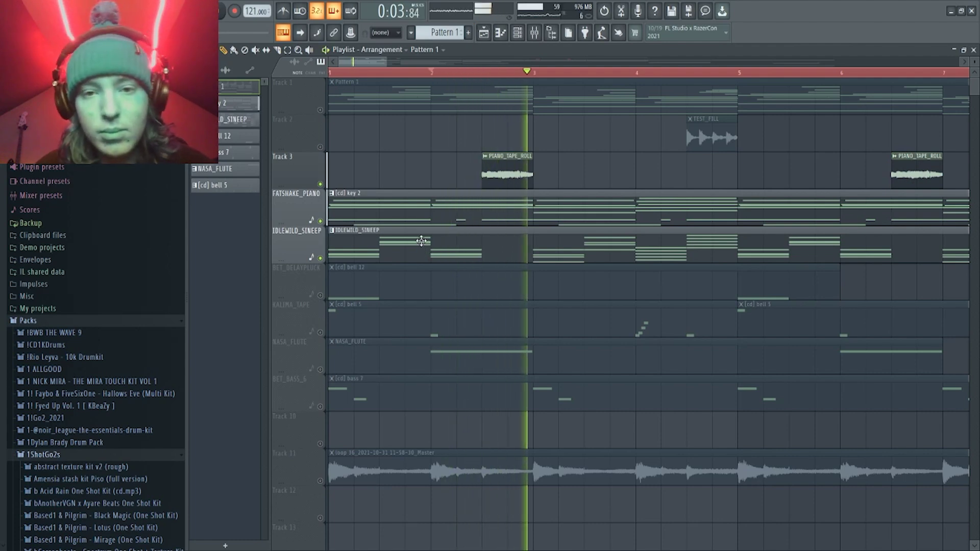
key(space)
- Enable every playlist track except the rendered loop on Track 11, and remove the Pattern 1 clips from Track 1
scroll(427, 272, down, 3)
scroll(357, 279, up, 2)
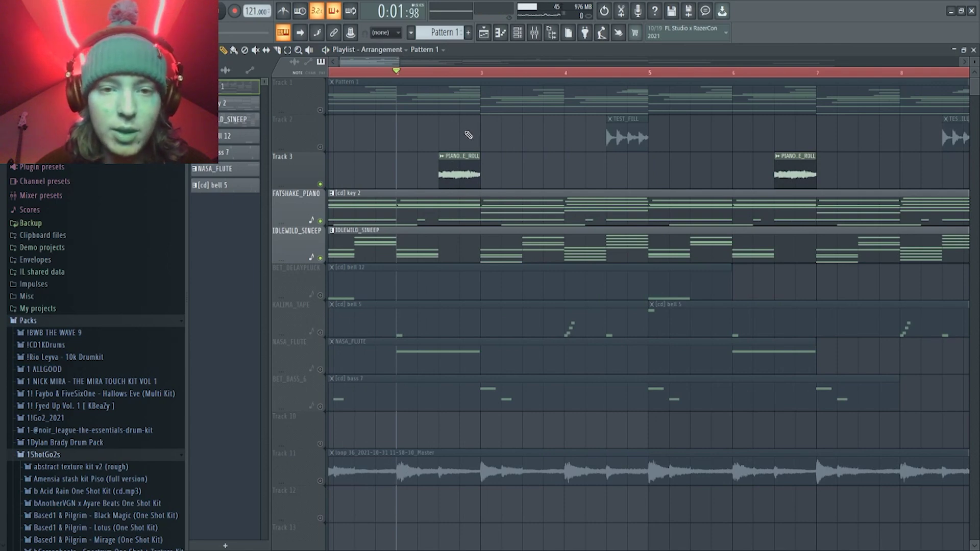
scroll(465, 151, down, 2)
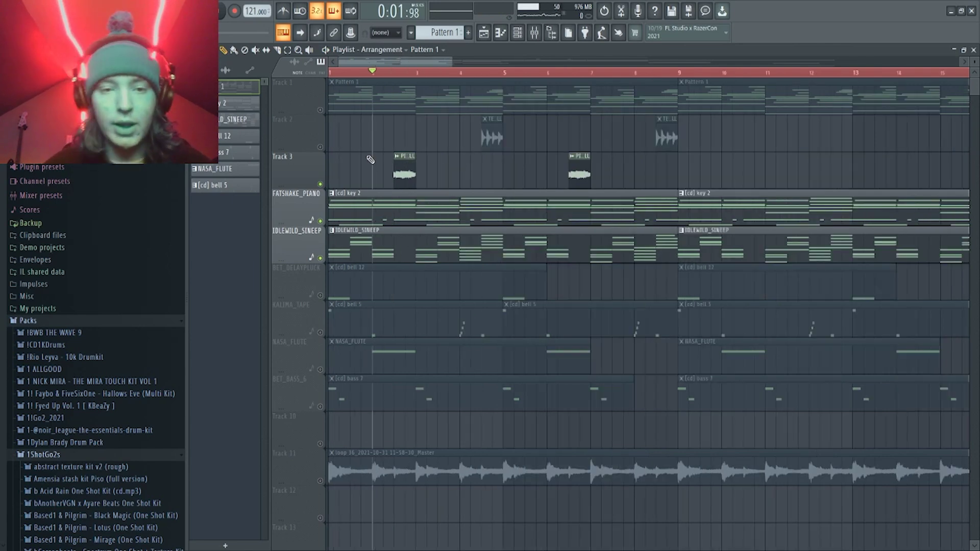
scroll(393, 284, down, 4)
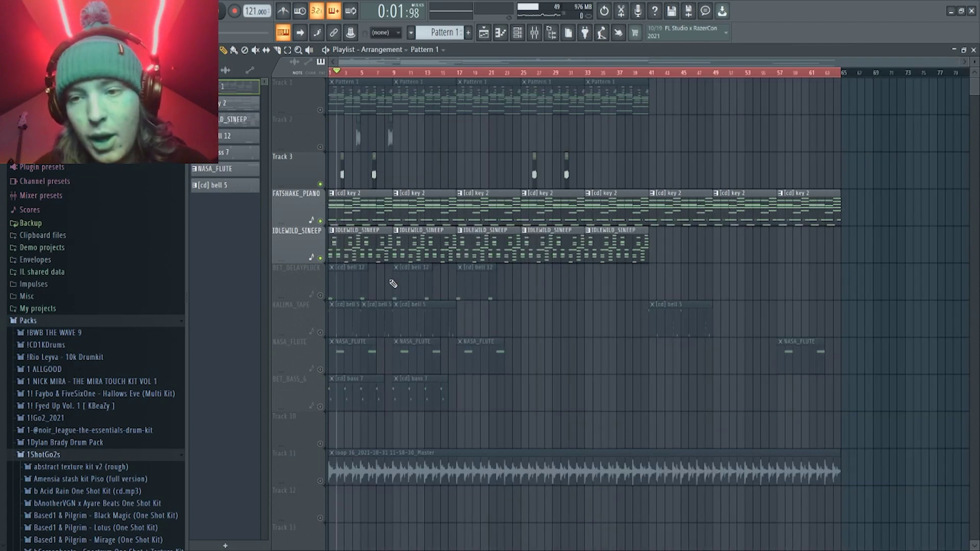
right_click(321, 259)
click(321, 482)
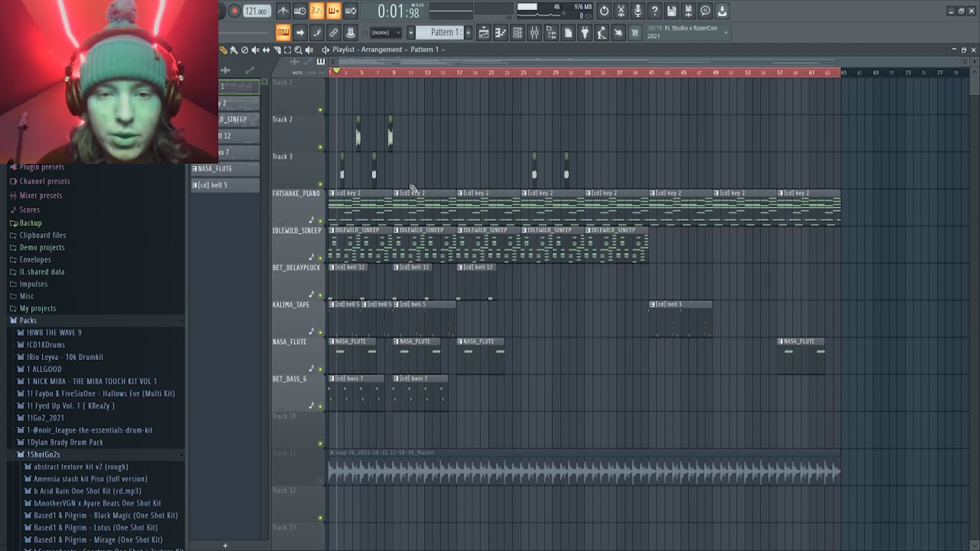
drag(481, 392, 928, 402)
drag(483, 324, 591, 324)
drag(520, 173, 620, 176)
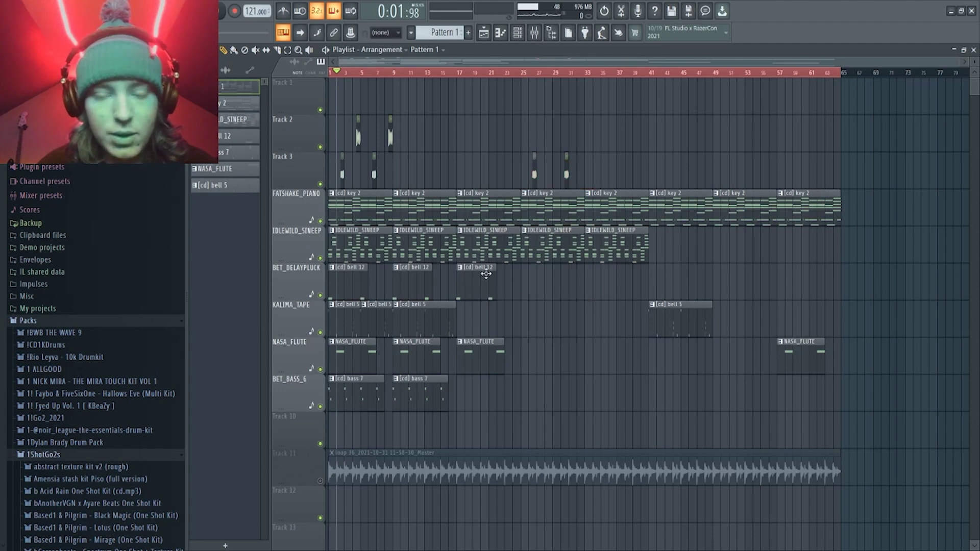
drag(483, 273, 505, 365)
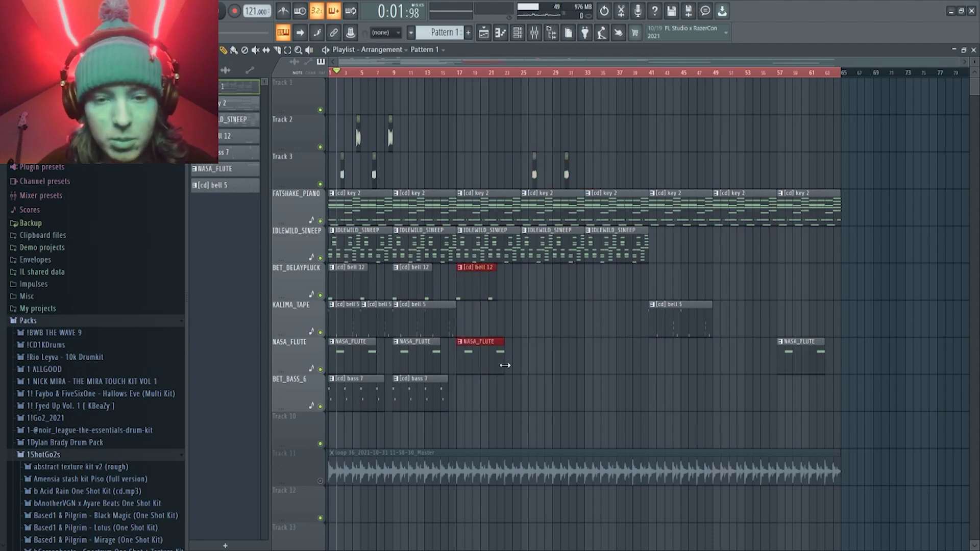
ctrl+click(531, 357)
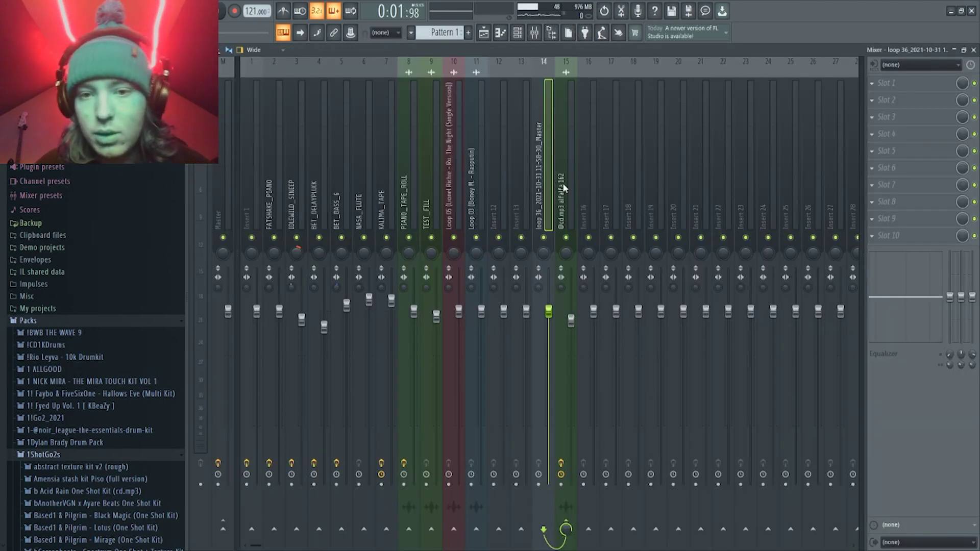
click(564, 183)
click(483, 32)
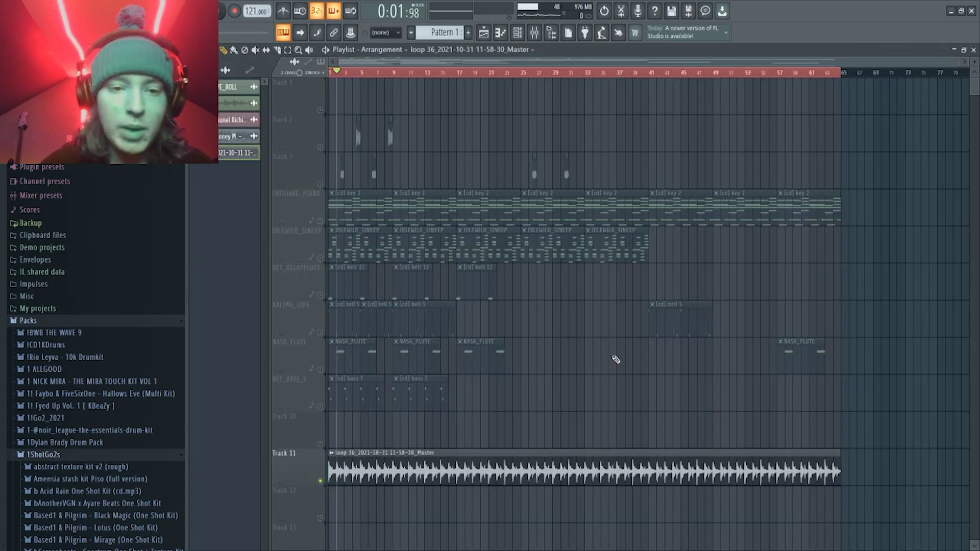
click(534, 32)
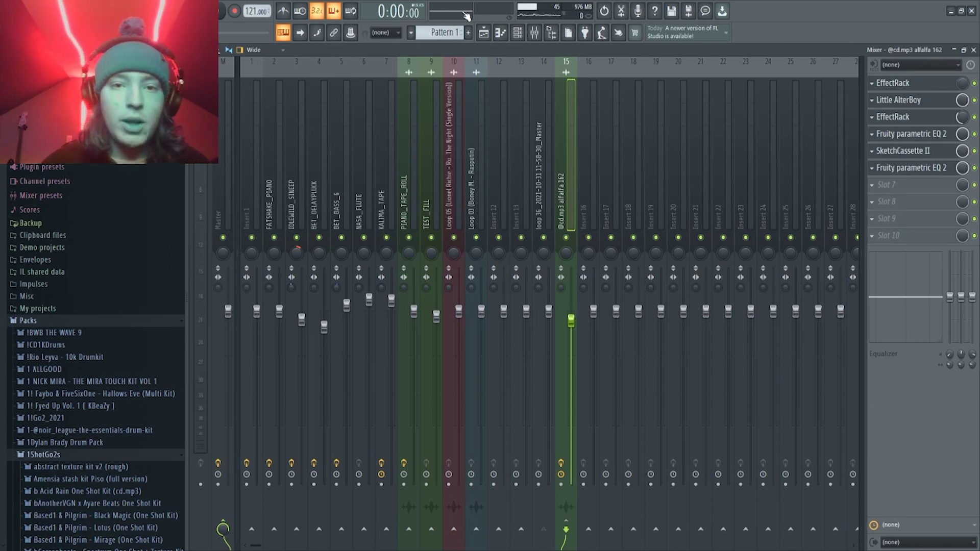
- Return to the playlist, enable all the instrument layers with Track 11 muted, and play the unprocessed loop from the start
click(483, 32)
right_click(321, 480)
click(321, 481)
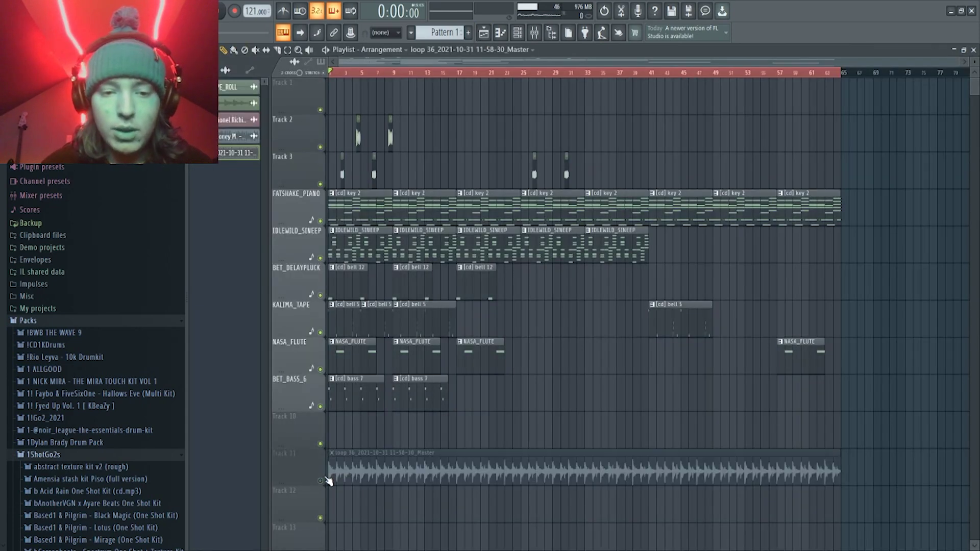
key(space)
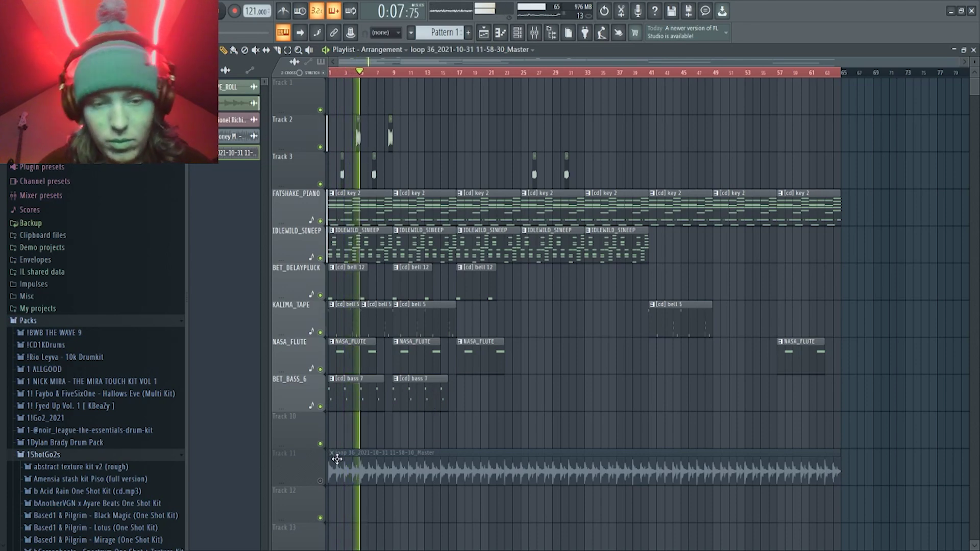
key(space)
- Solo Track 11, play the rendered loop 36 master clip for comparison, and open its audio clip settings
right_click(320, 481)
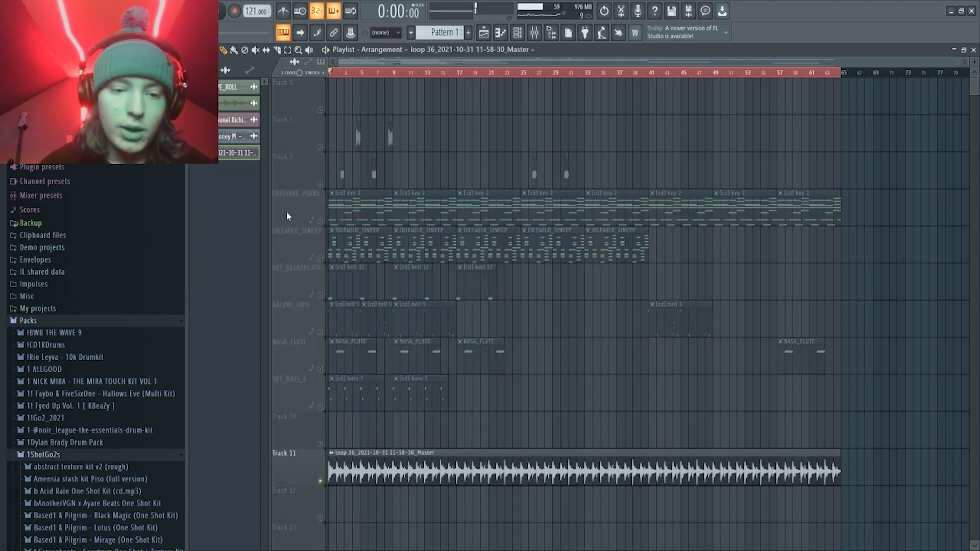
click(223, 18)
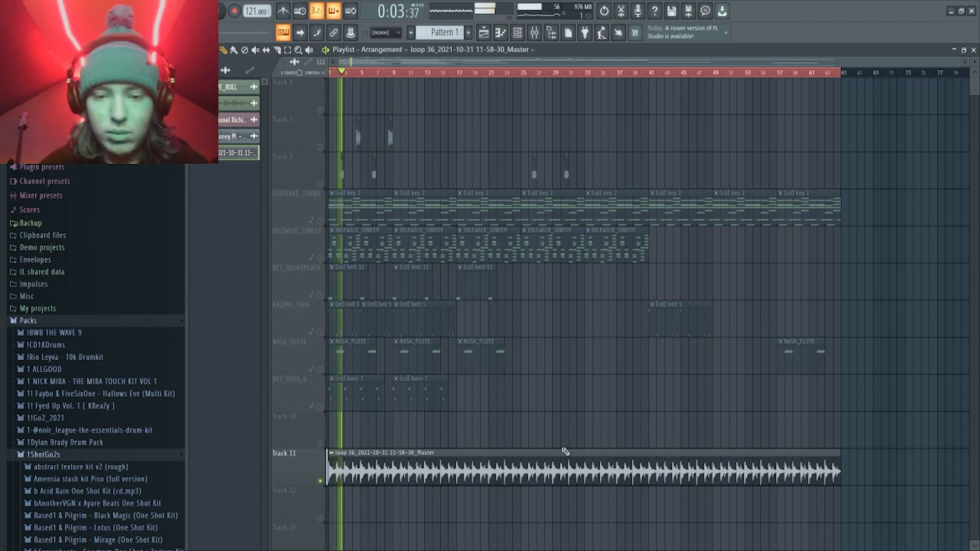
key(space)
double_click(529, 471)
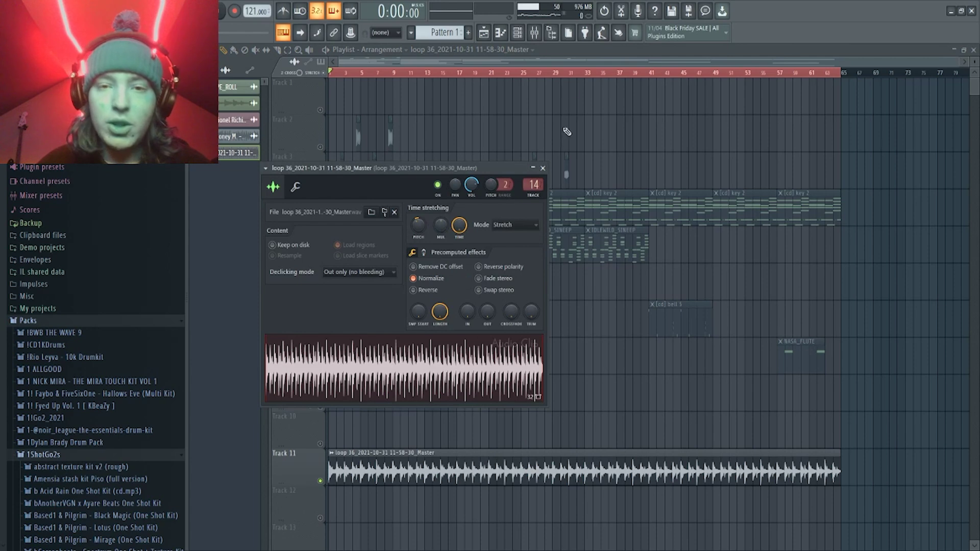
click(535, 33)
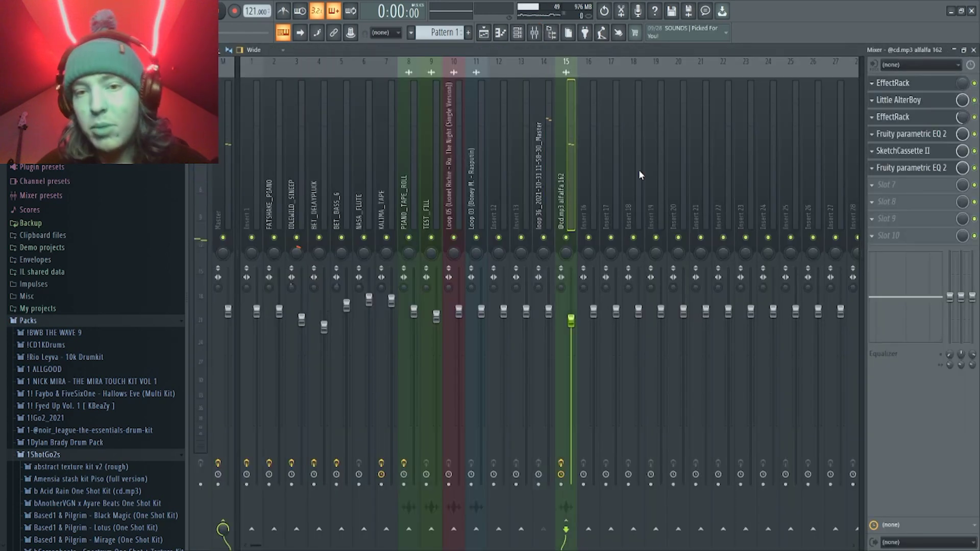
click(913, 101)
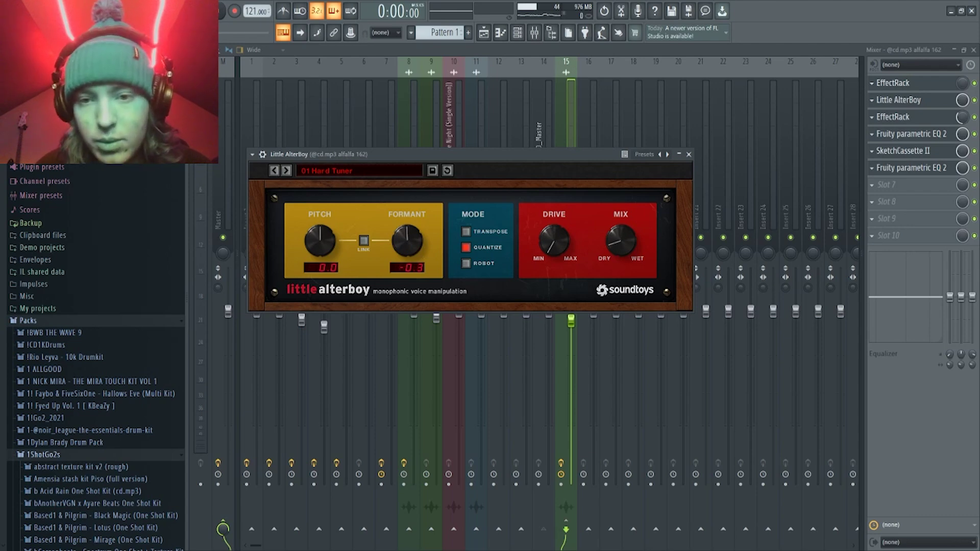
key(space)
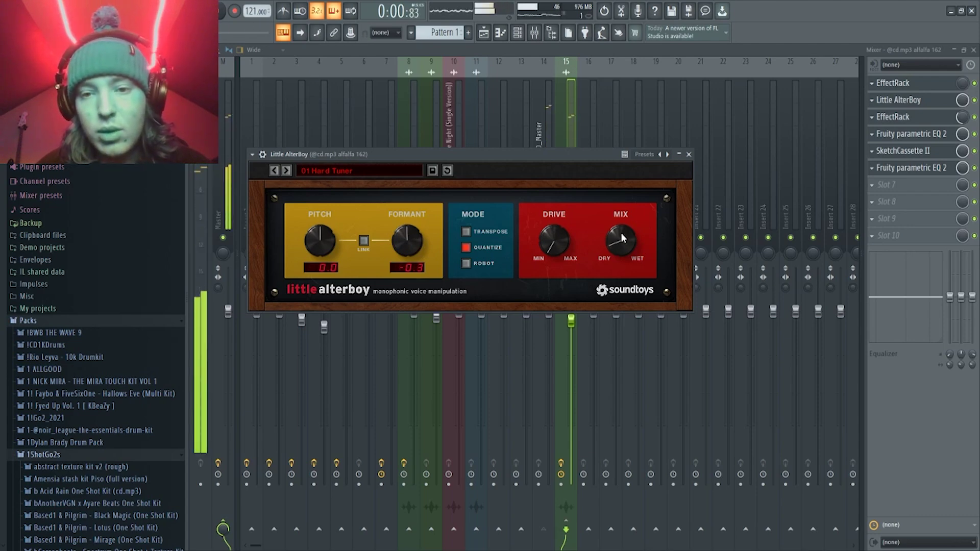
drag(621, 232, 642, 115)
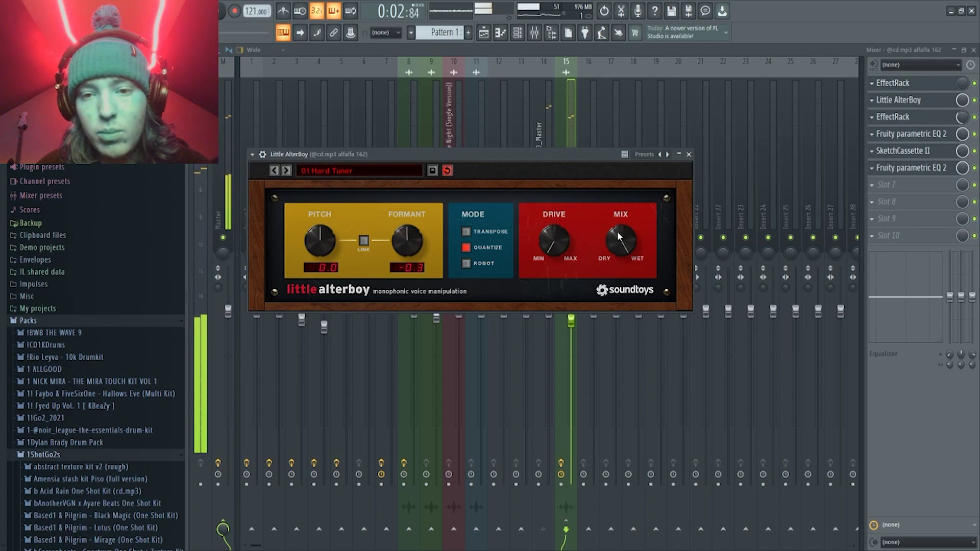
drag(618, 233, 605, 305)
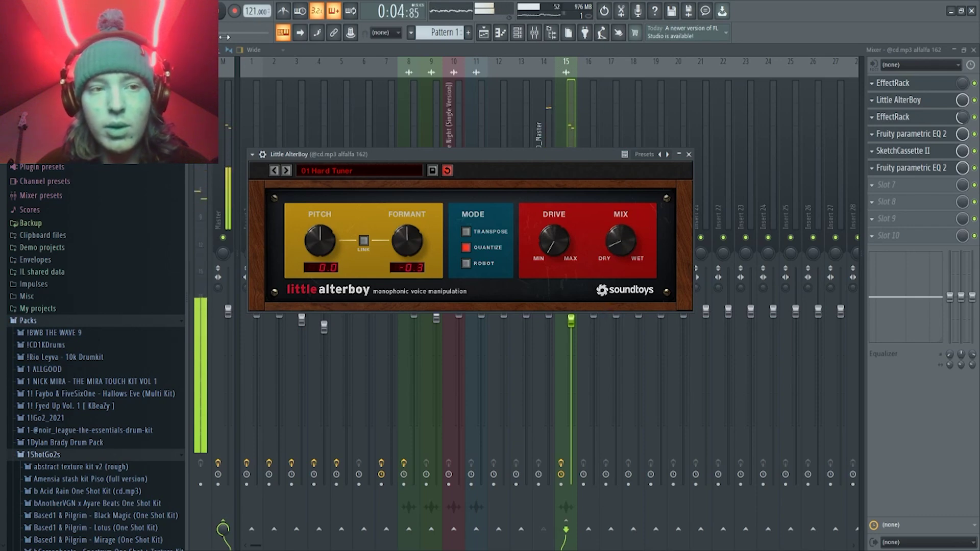
key(space)
- Open the second EffectRack with Radiator and FilterFreak, and audition a higher slot mix level during playback before stopping
click(931, 121)
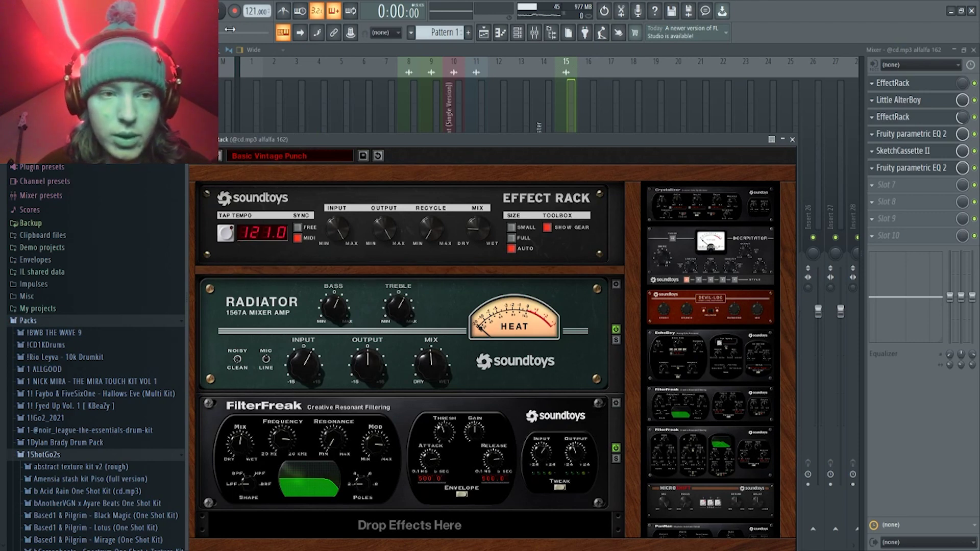
key(space)
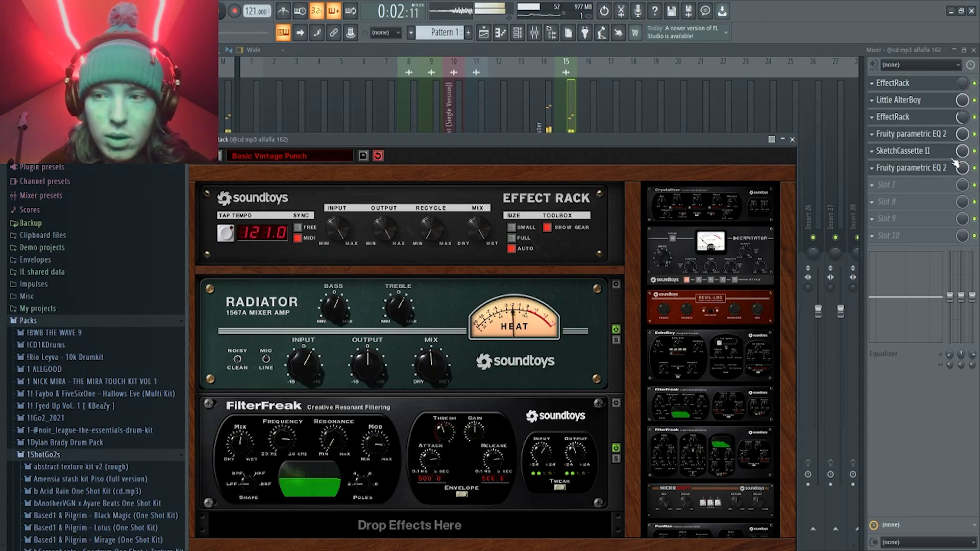
click(968, 122)
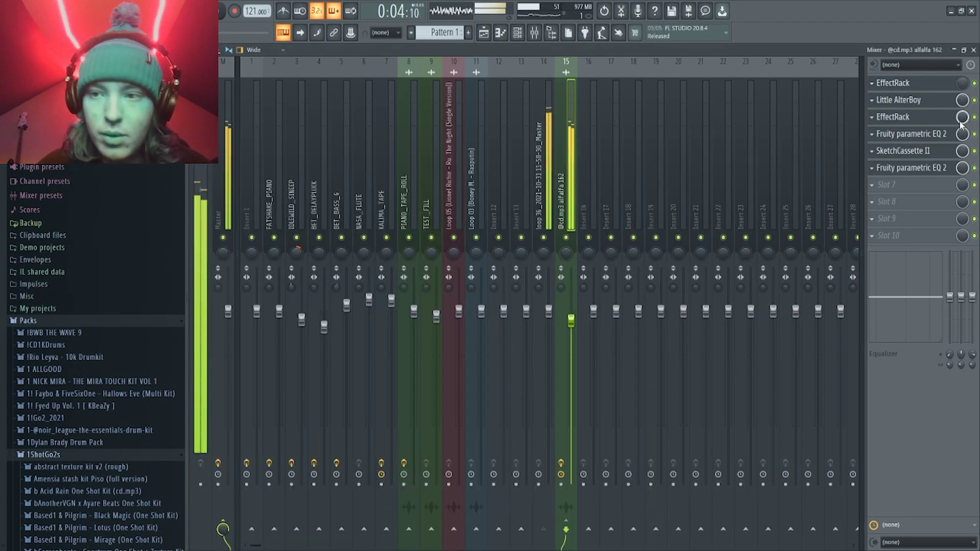
key(space)
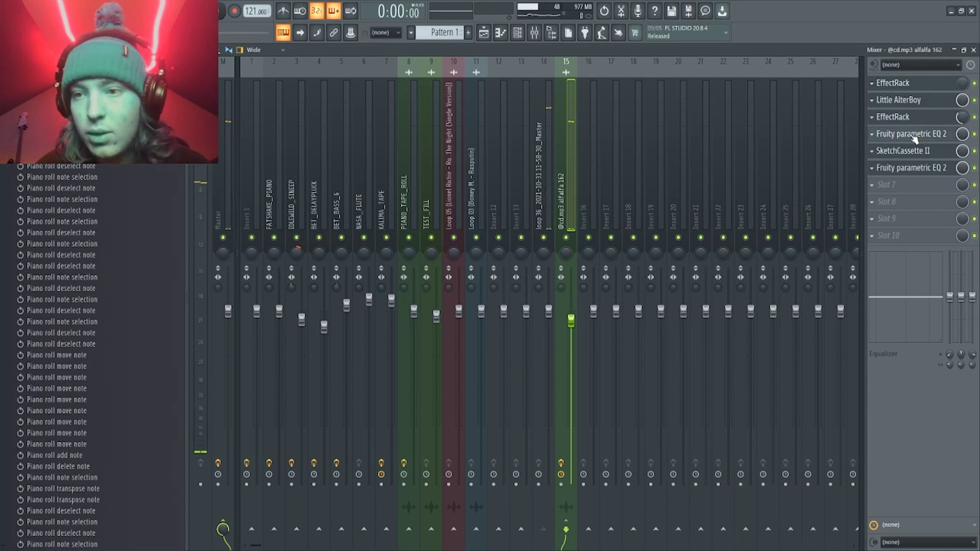
click(914, 134)
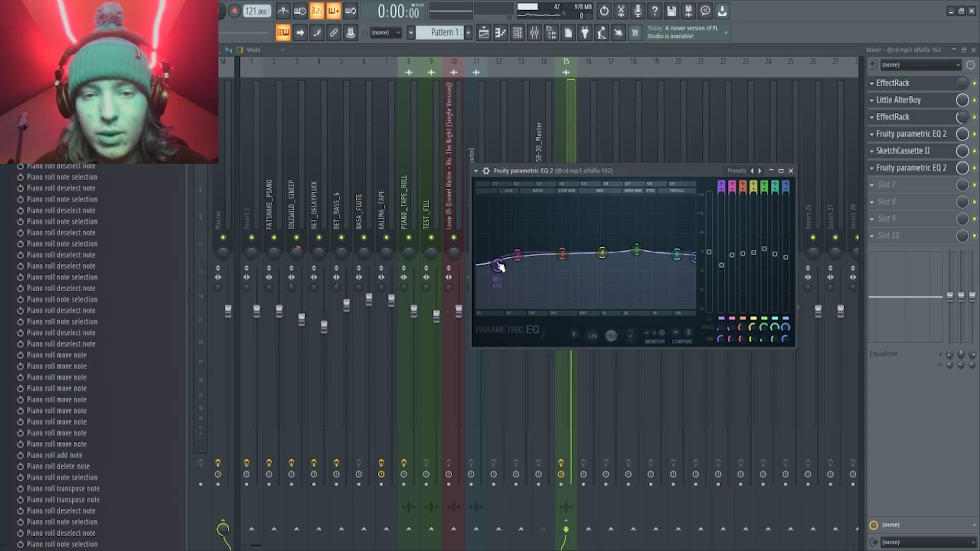
click(911, 151)
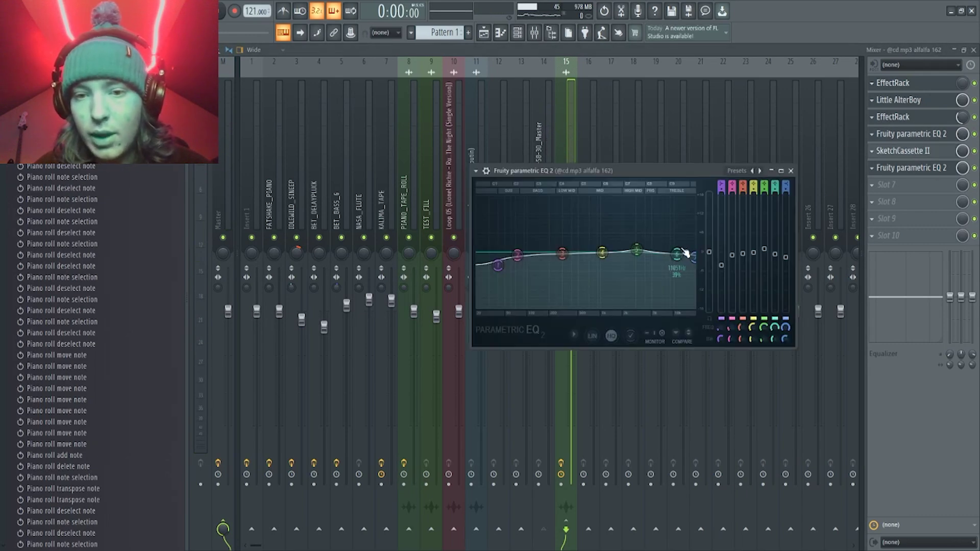
click(903, 150)
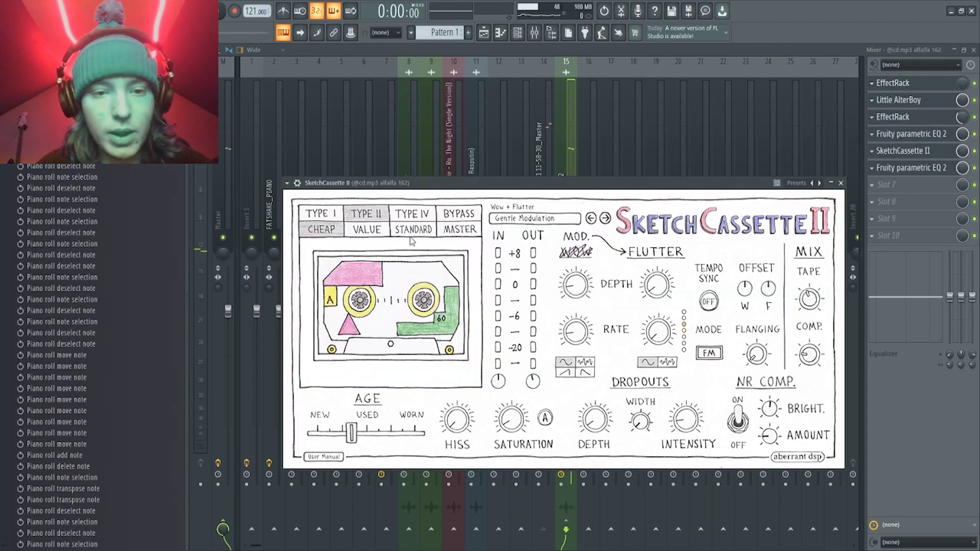
drag(403, 168, 337, 132)
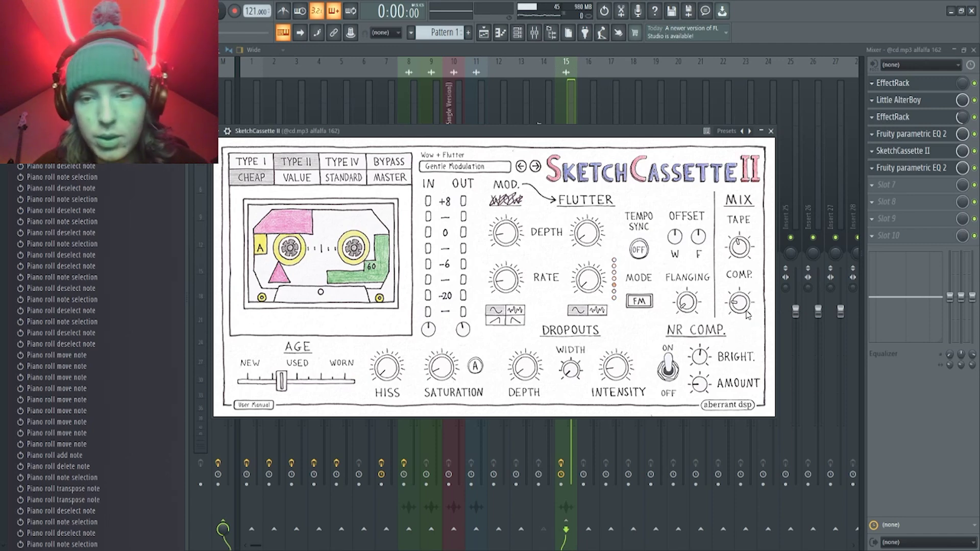
- Open the final Fruity parametric EQ 2 in the effect chain and examine its low-cut and high-cut curve
click(939, 168)
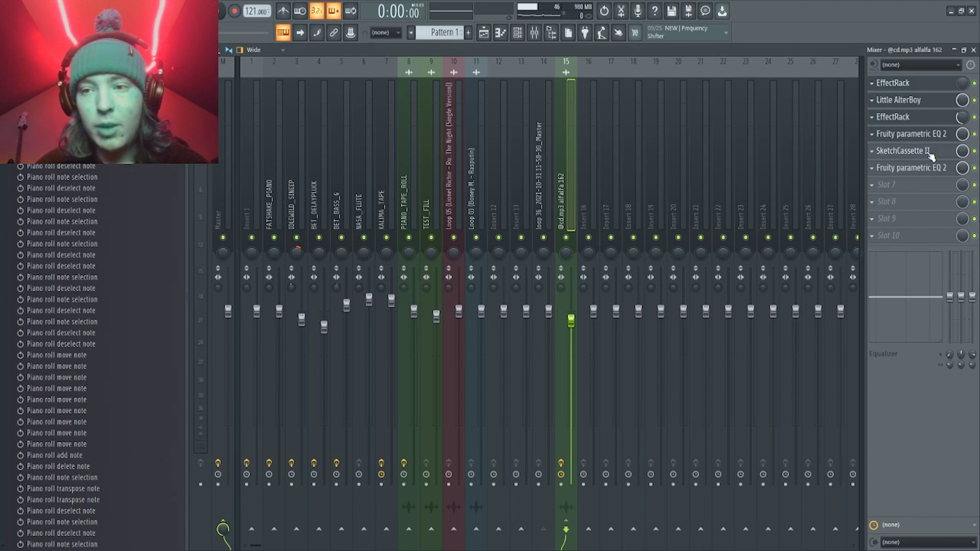
click(929, 152)
click(920, 171)
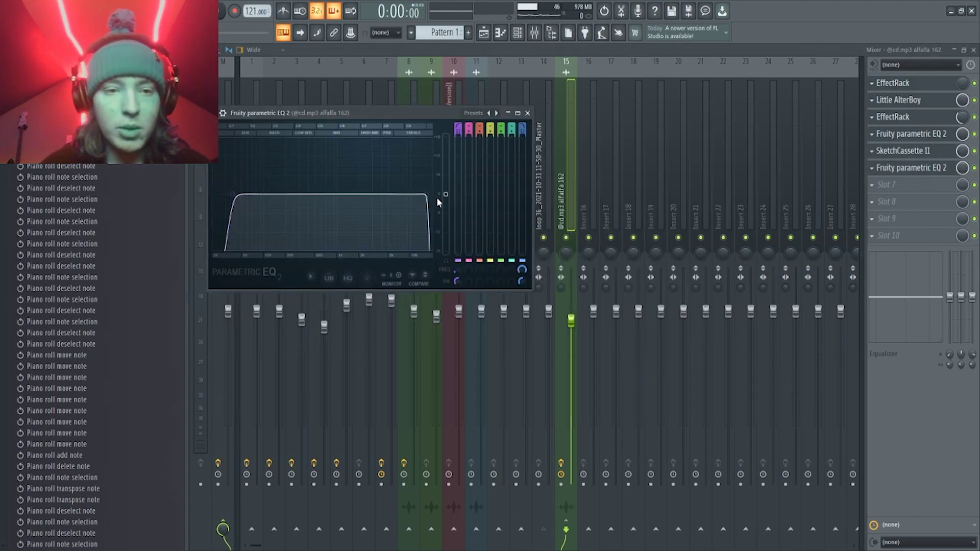
click(918, 167)
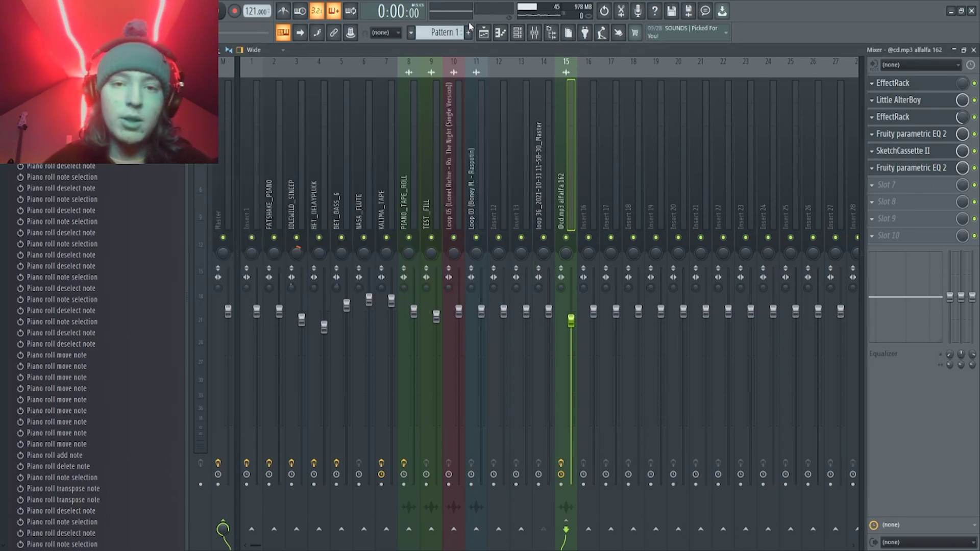
click(919, 167)
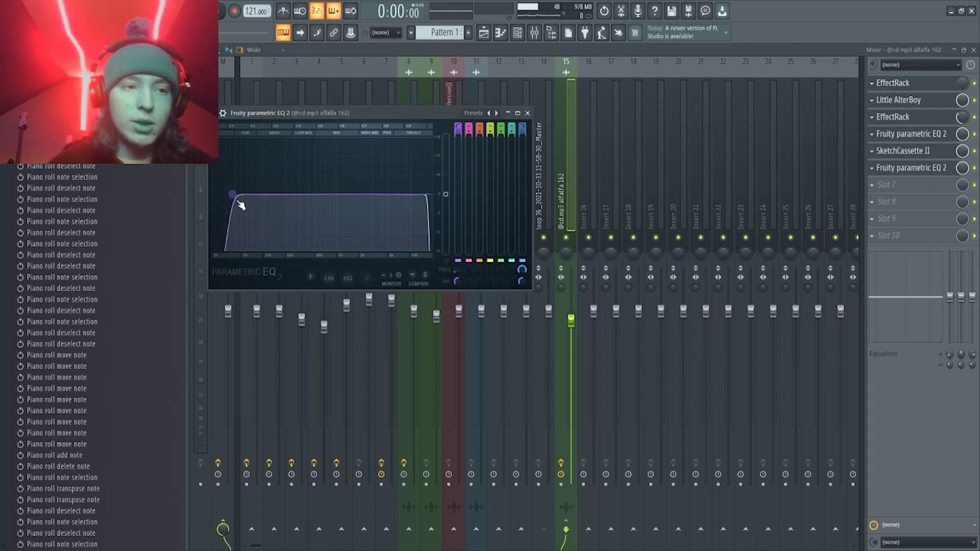
- Return to the playlist and move the first IDLEWILD_SINEEP clip down one track, to the start of the [cd] bell 12 track
click(483, 33)
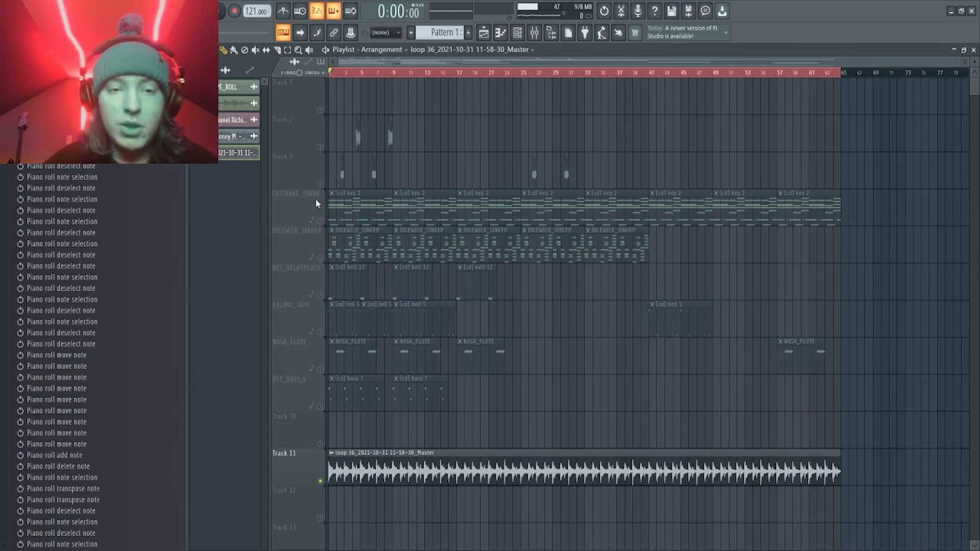
click(337, 233)
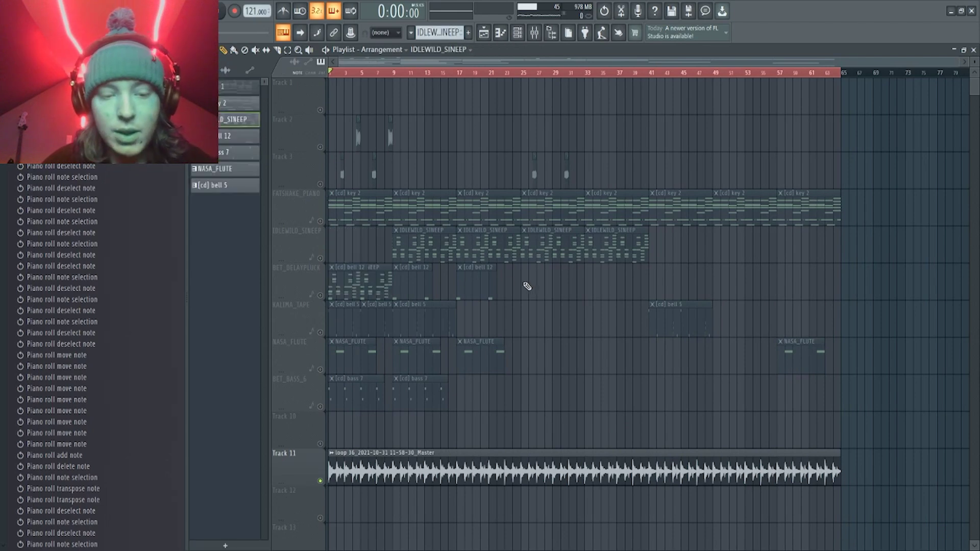